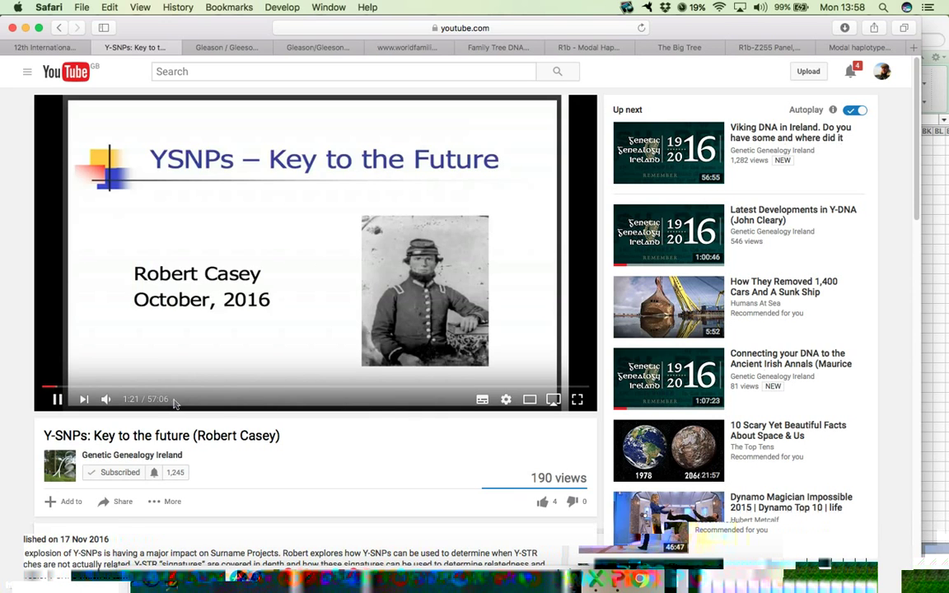
# Step: Pause the Y-SNPs lecture video and view its signature slides at 20:48, 26:56 and 28:31
pyautogui.click(148, 365)
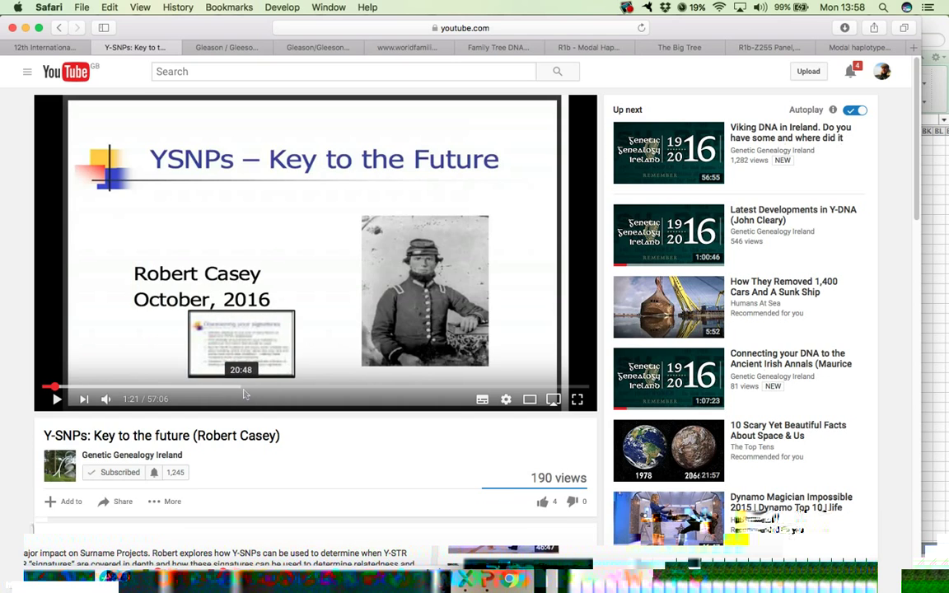
pyautogui.click(243, 394)
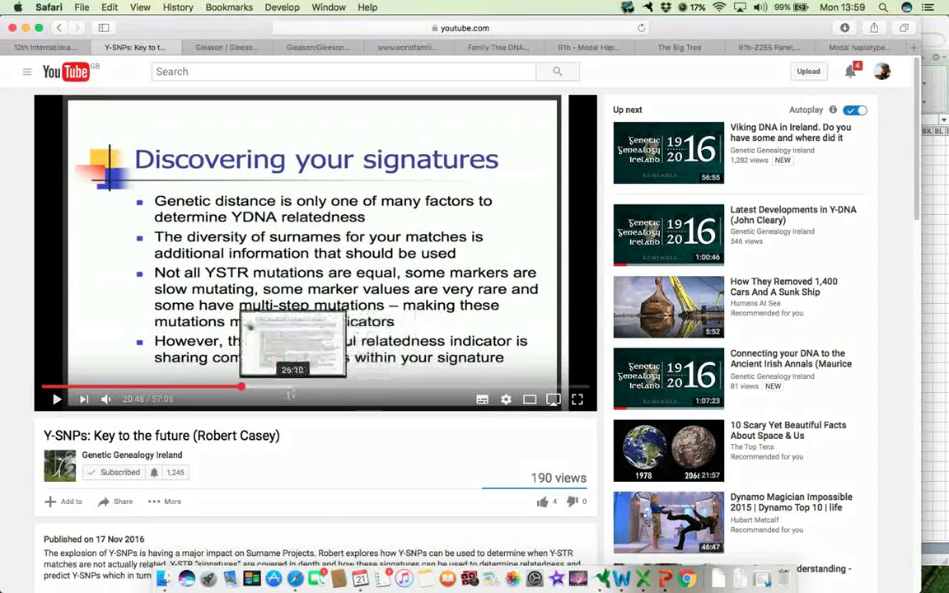
pyautogui.moveTo(245, 393); pyautogui.dragTo(301, 395)
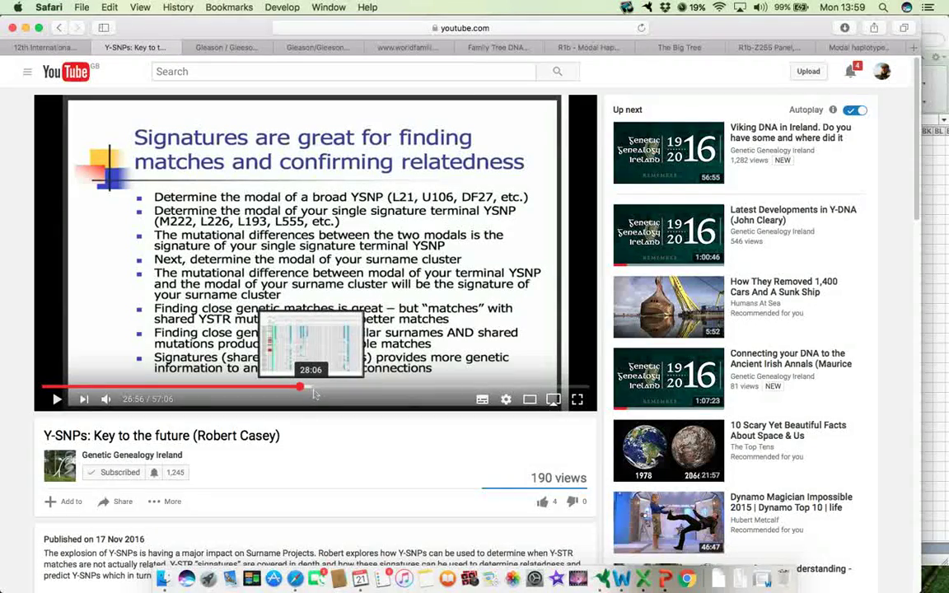
pyautogui.click(318, 390)
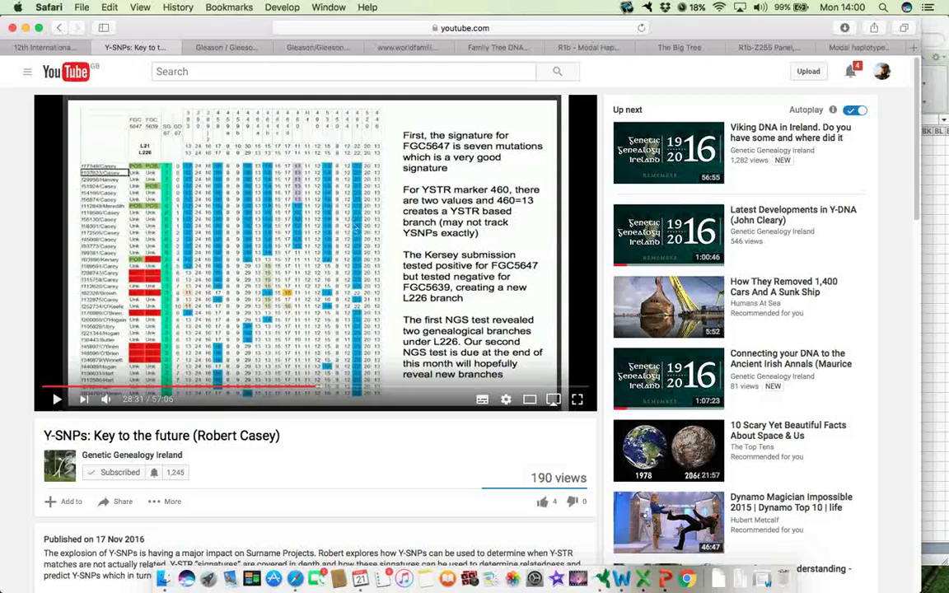
# Step: Open the full-window worldfamilies.net results chart and examine the marker values across its lineages and the 37, 67 and 111 marker panels
pyautogui.hotkey('ctrl', 'Tab')
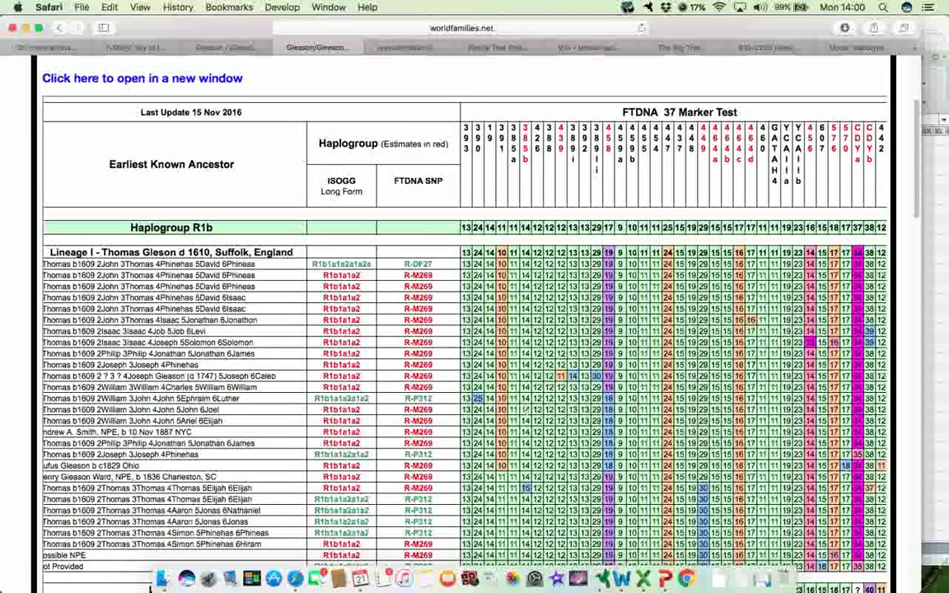
pyautogui.hotkey('ctrl', 'Tab')
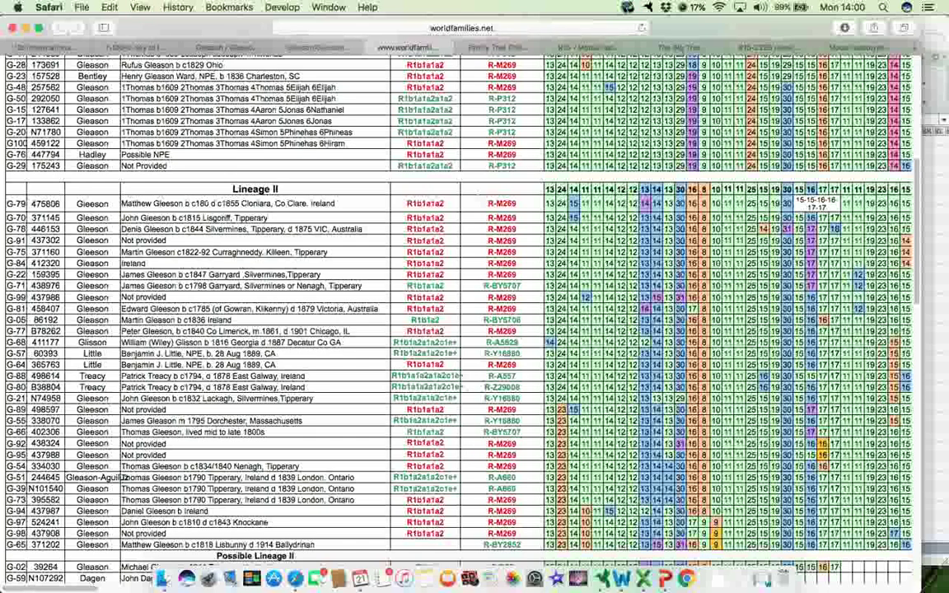
pyautogui.press('super+minus')
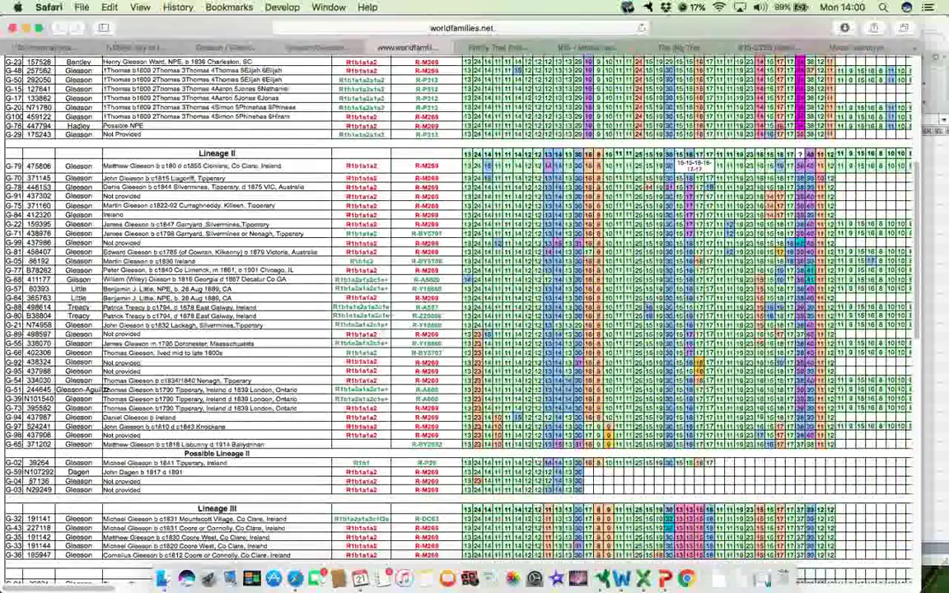
pyautogui.scroll(5, 461, 313)
pyautogui.scroll(-4, 461, 313)
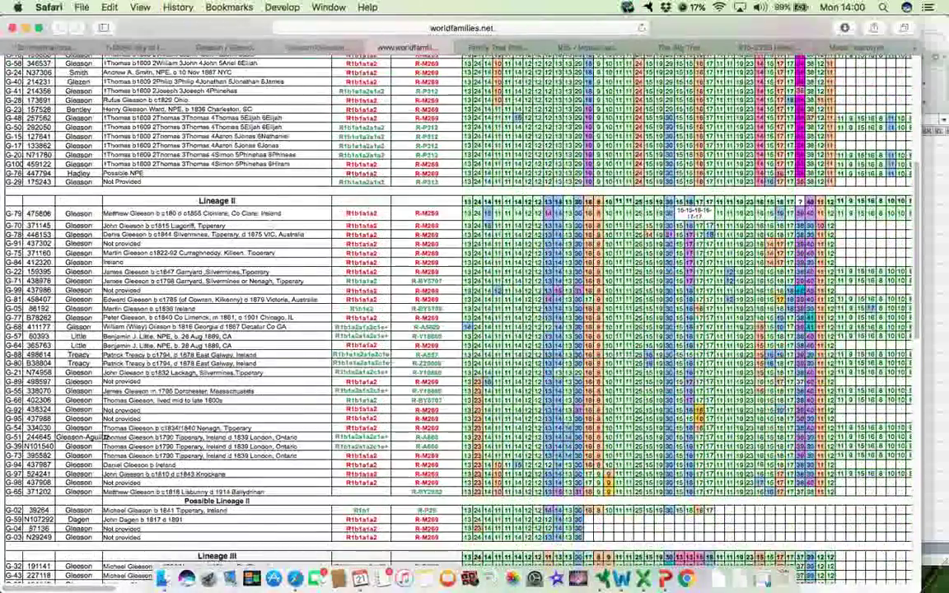
pyautogui.scroll(5, 462, 314)
pyautogui.press('super+plus')
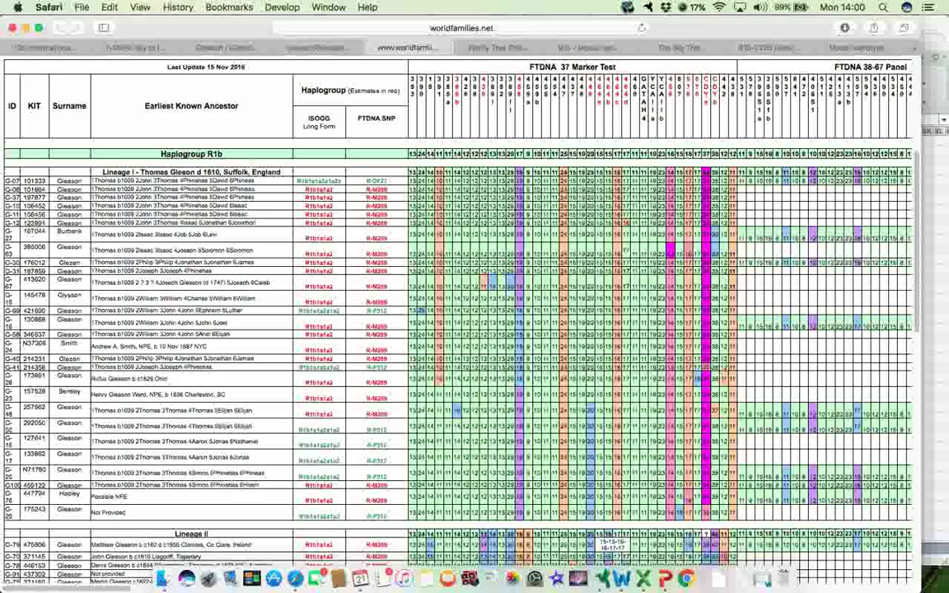
pyautogui.scroll(-2, 461, 313)
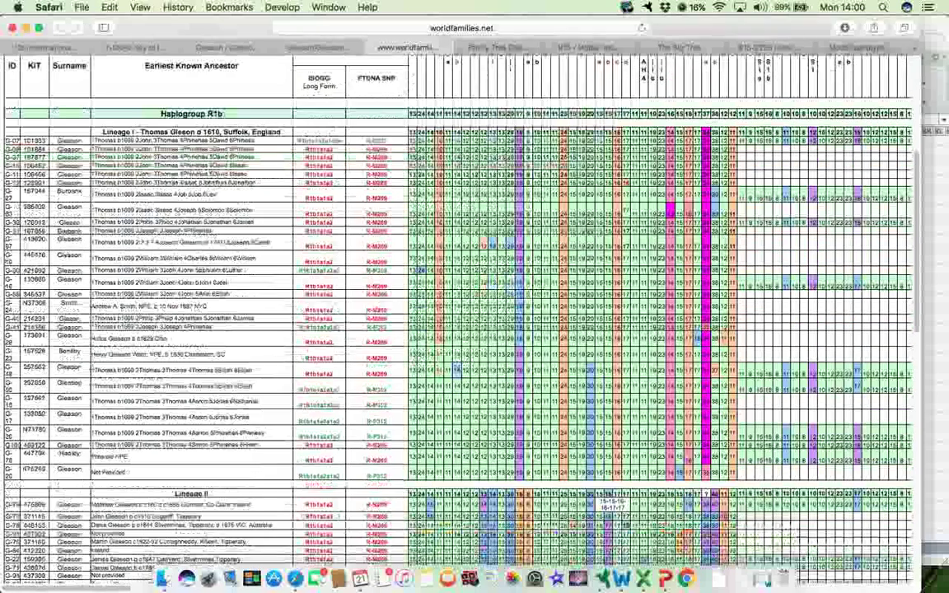
pyautogui.press('super+minus')
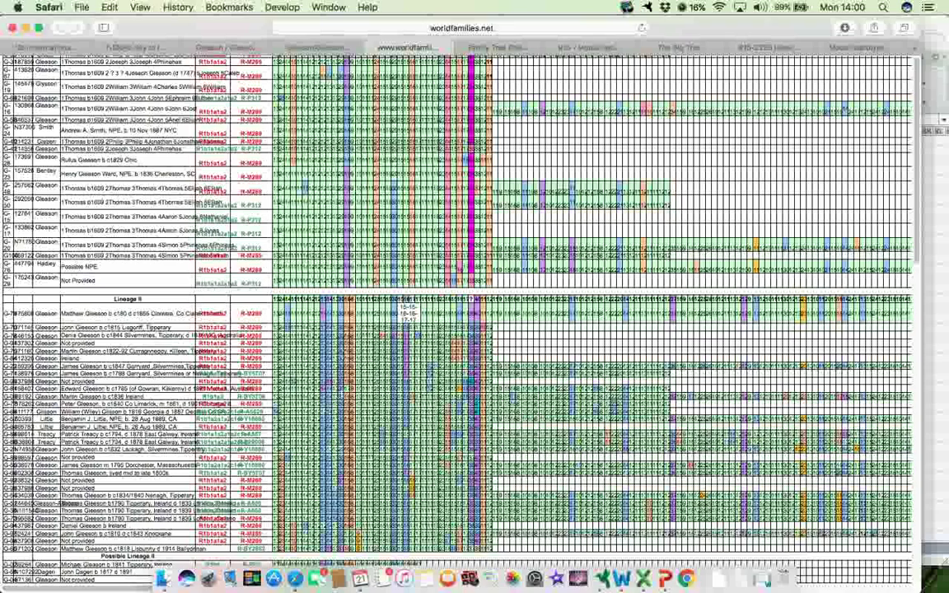
pyautogui.scroll(-5, 461, 314)
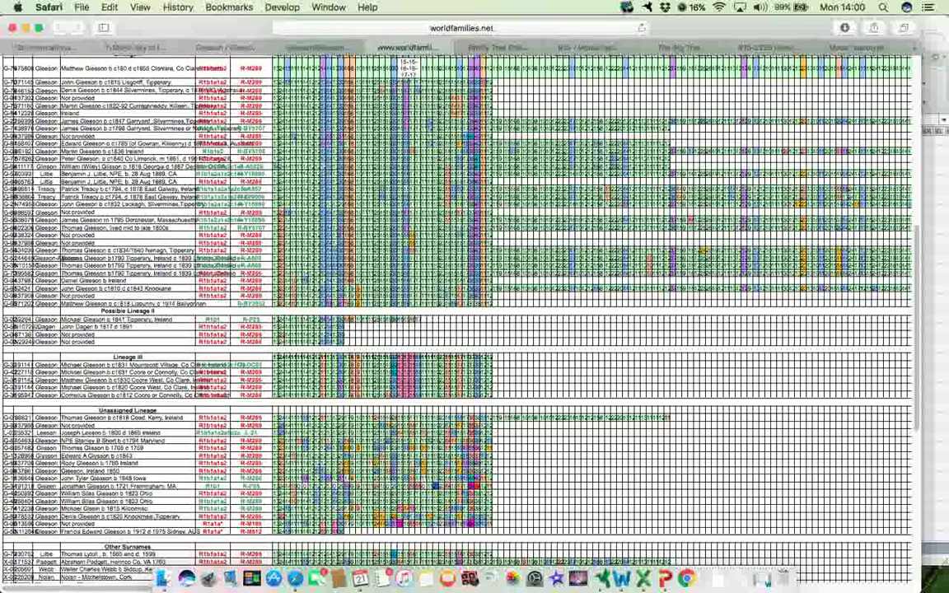
pyautogui.scroll(10, 461, 313)
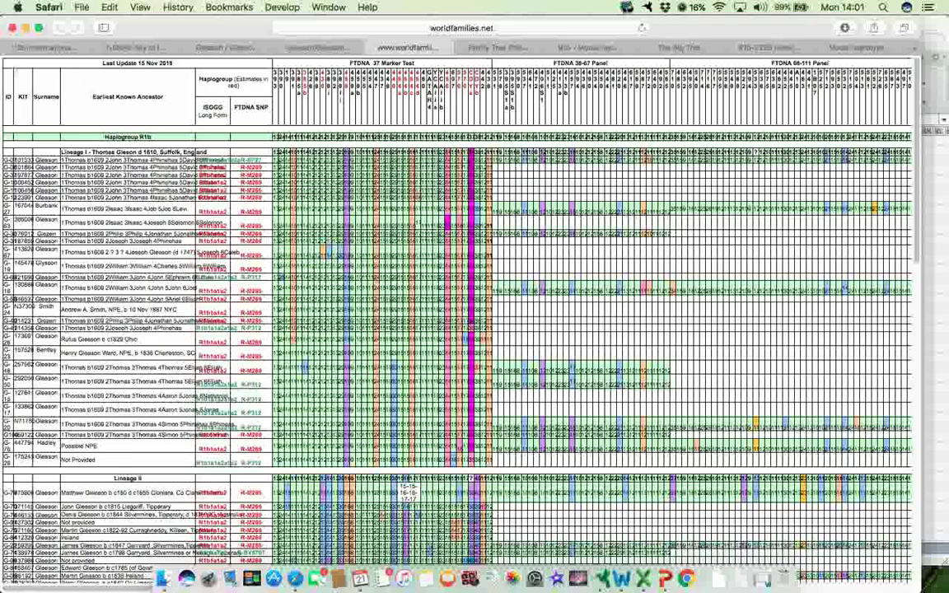
# Step: Enlarge the results chart and select its header rows down through the Haplogroup R1b row
pyautogui.press('super+equal')
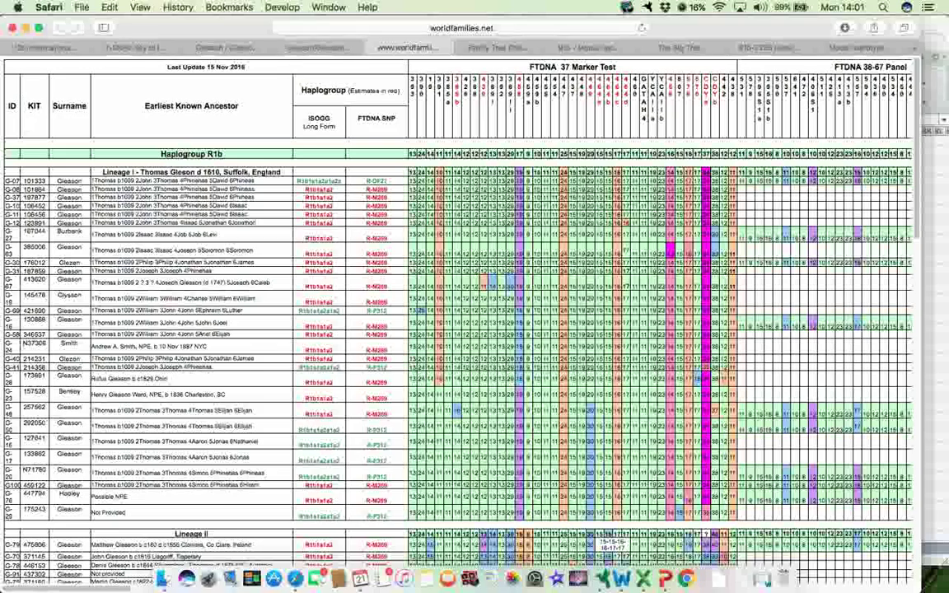
pyautogui.press('super+equal')
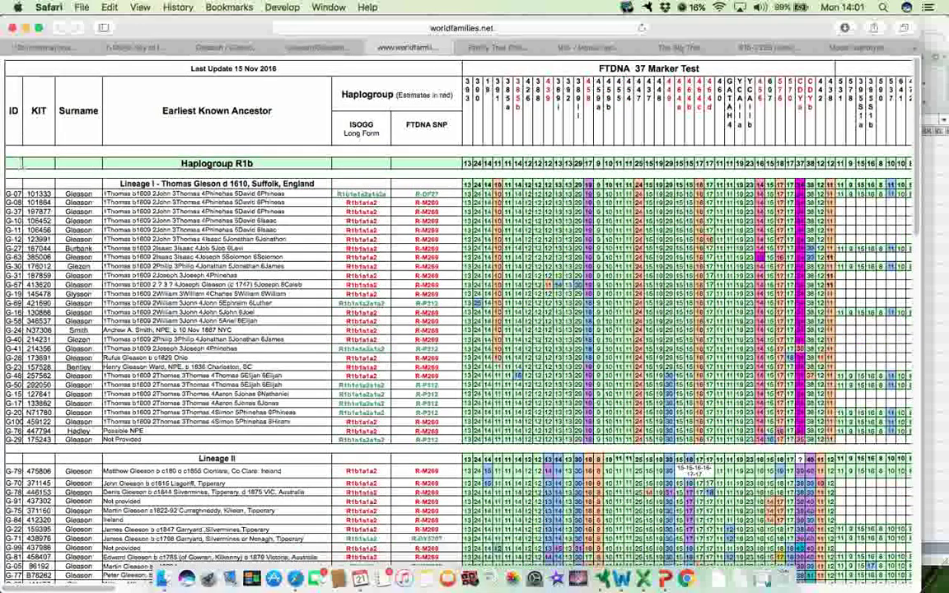
pyautogui.press('super+equal')
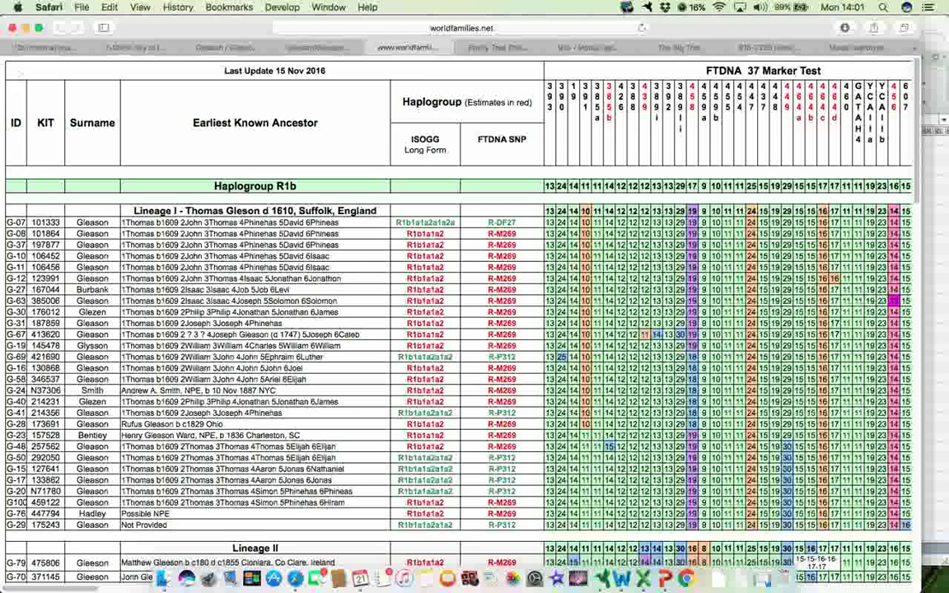
pyautogui.doubleClick(232, 70)
pyautogui.moveTo(232, 70); pyautogui.dragTo(25, 206)
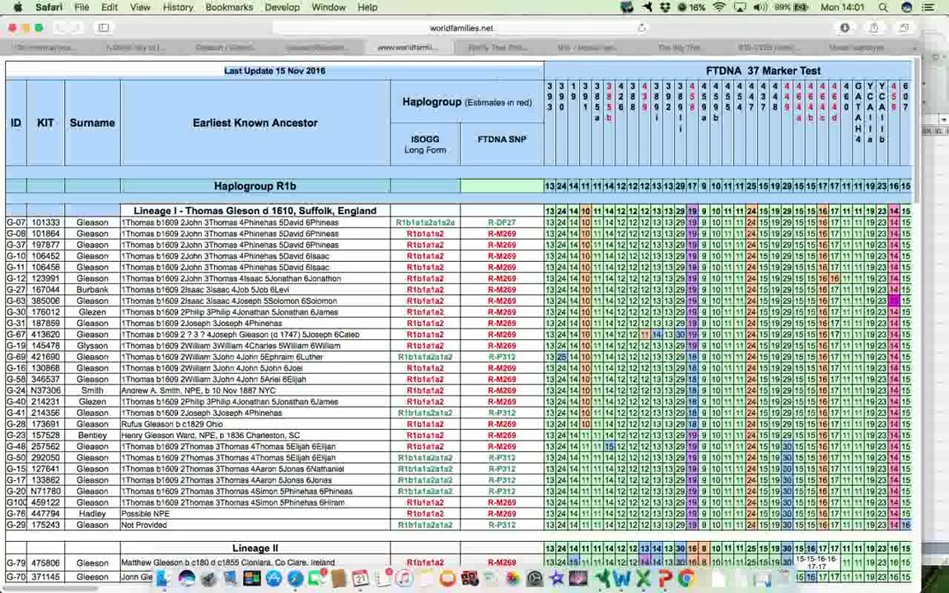
# Step: Switch to the DNA Signatures workbook in Excel and look over the lineage results and modal rows on Sheet1
pyautogui.press('super+Tab')
pyautogui.press('super+Tab')
pyautogui.scroll(-10, 314, 249)
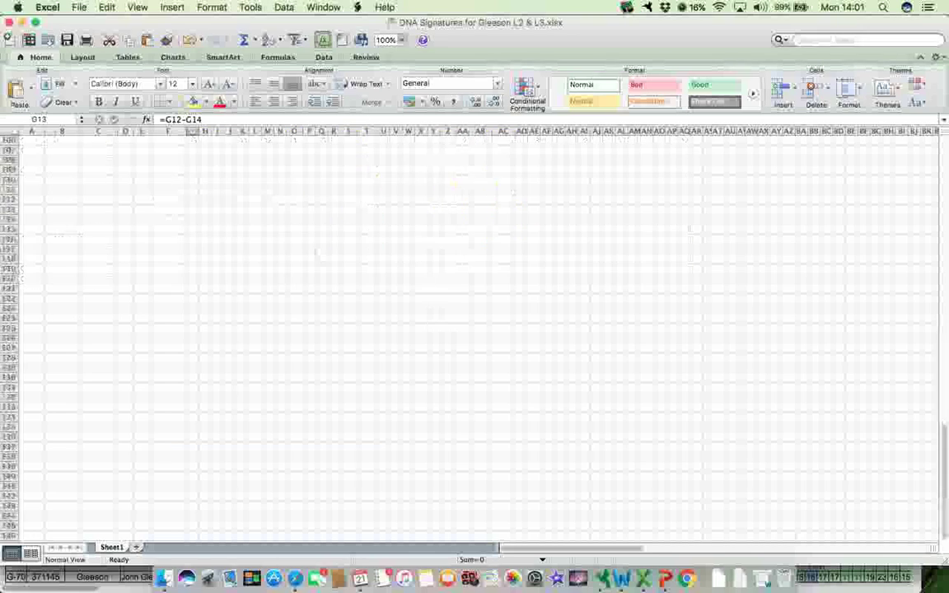
pyautogui.scroll(15, 313, 249)
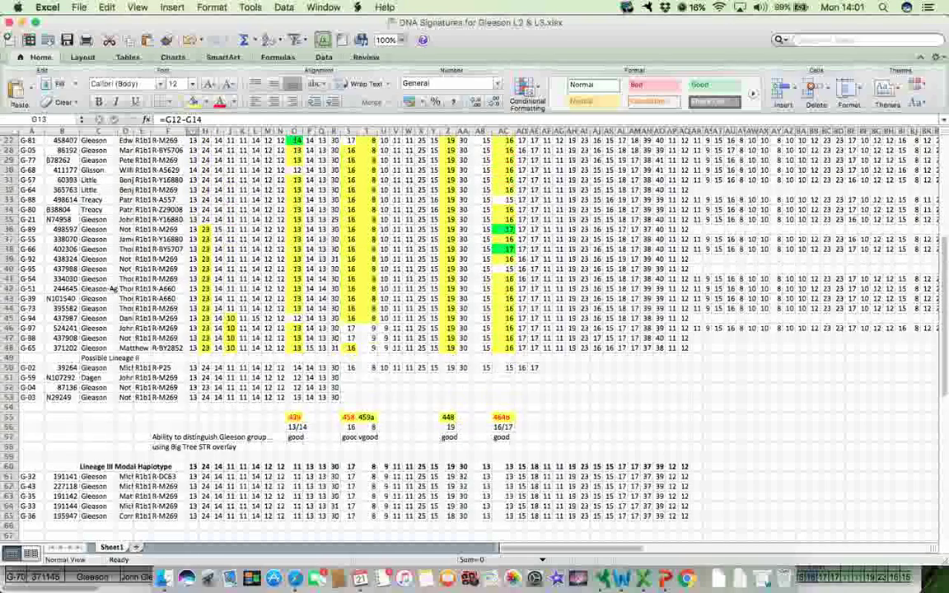
pyautogui.scroll(7, 113, 290)
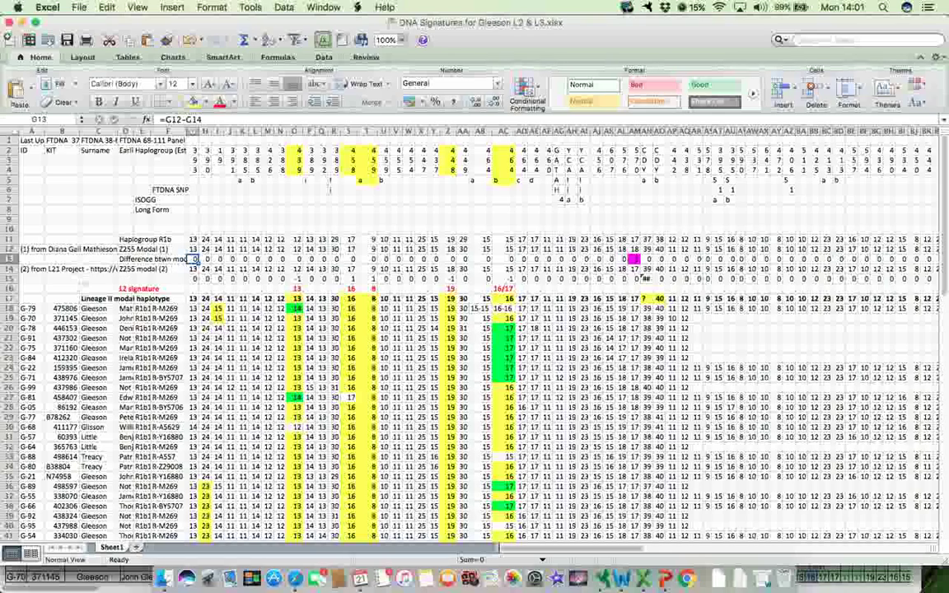
# Step: Switch to Safari and search the R L21 and Subclades Project colorized chart for "z255"
pyautogui.press('super+Tab')
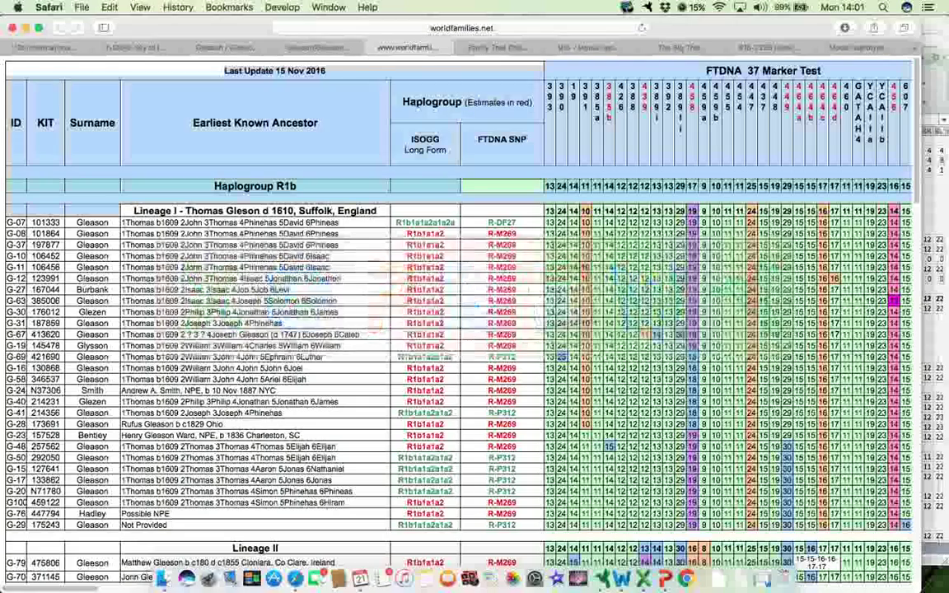
pyautogui.hotkey('ctrl', 'Tab')
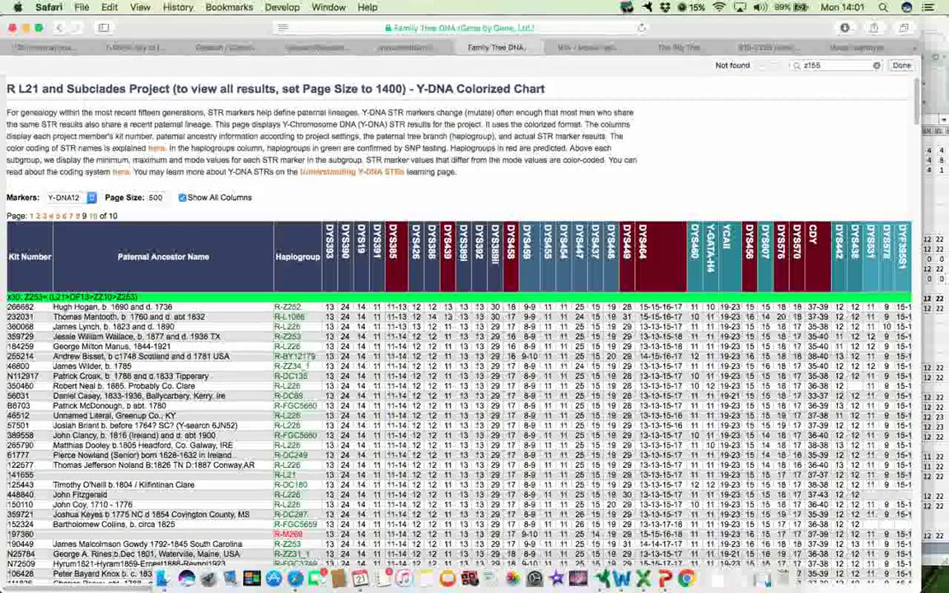
pyautogui.press('super+f')
pyautogui.write('z255')
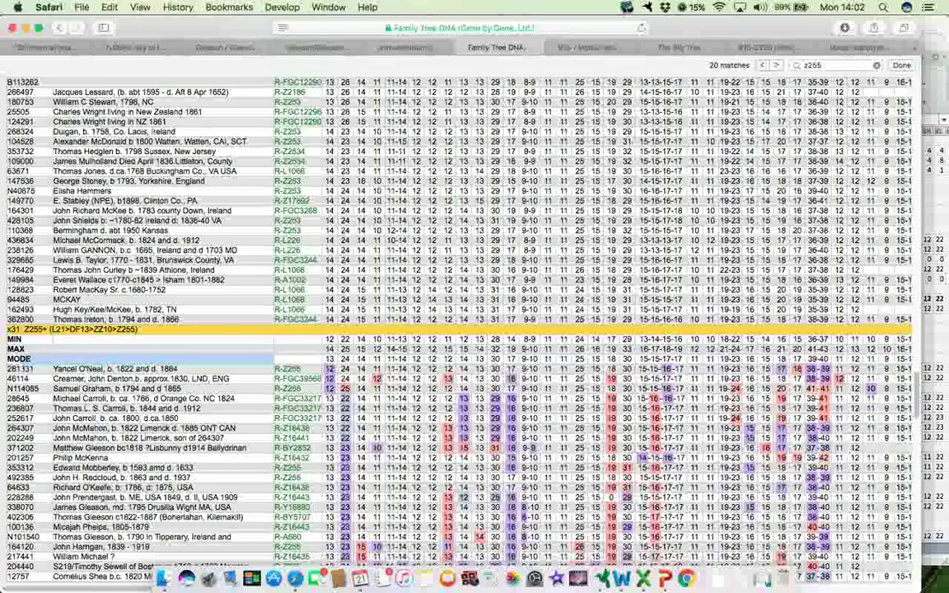
# Step: Select the marker values in the MODE row of the Z255+ group and compare them with the Excel sheet
pyautogui.moveTo(910, 363); pyautogui.dragTo(7, 79)
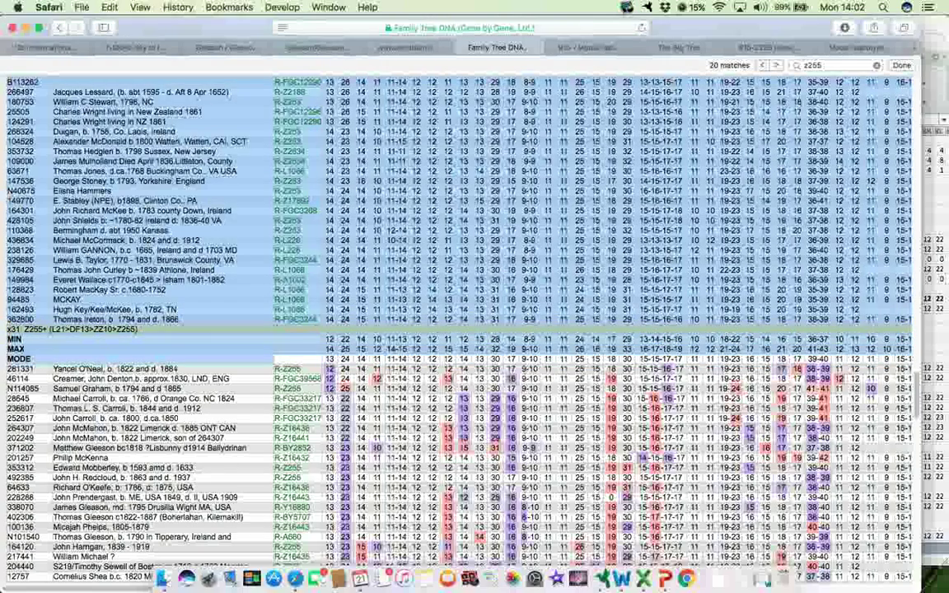
pyautogui.click(7, 79)
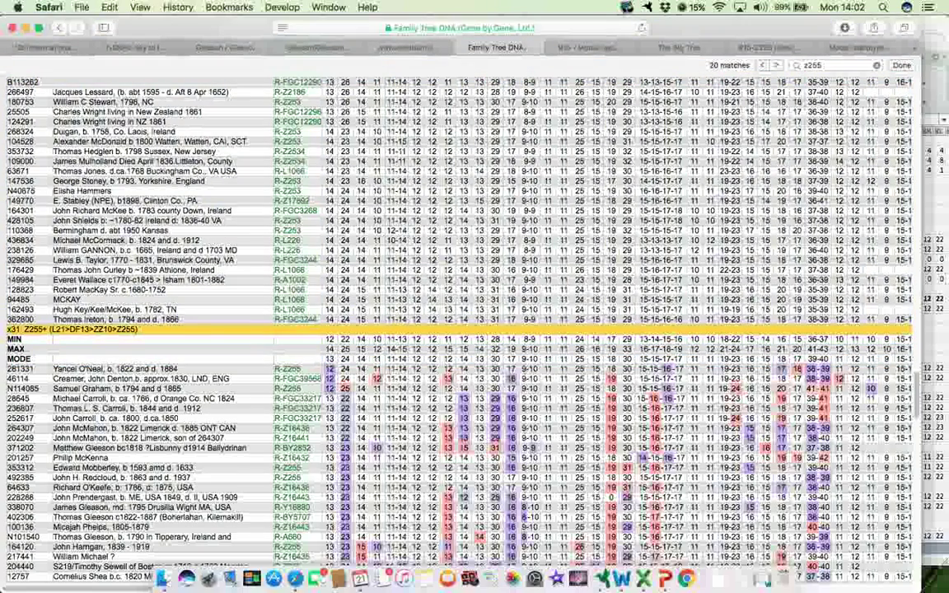
pyautogui.moveTo(325, 359); pyautogui.dragTo(910, 360)
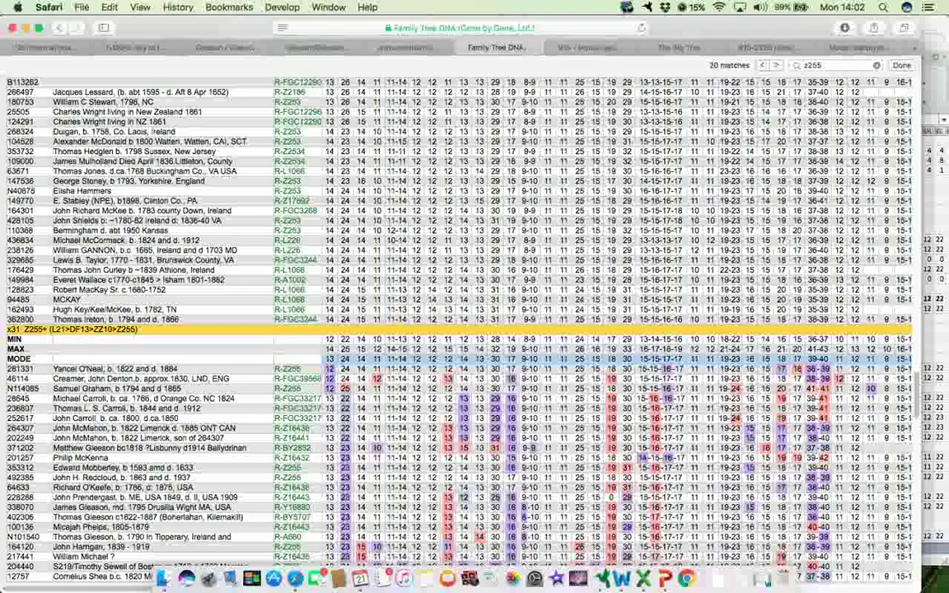
pyautogui.press('super+Tab')
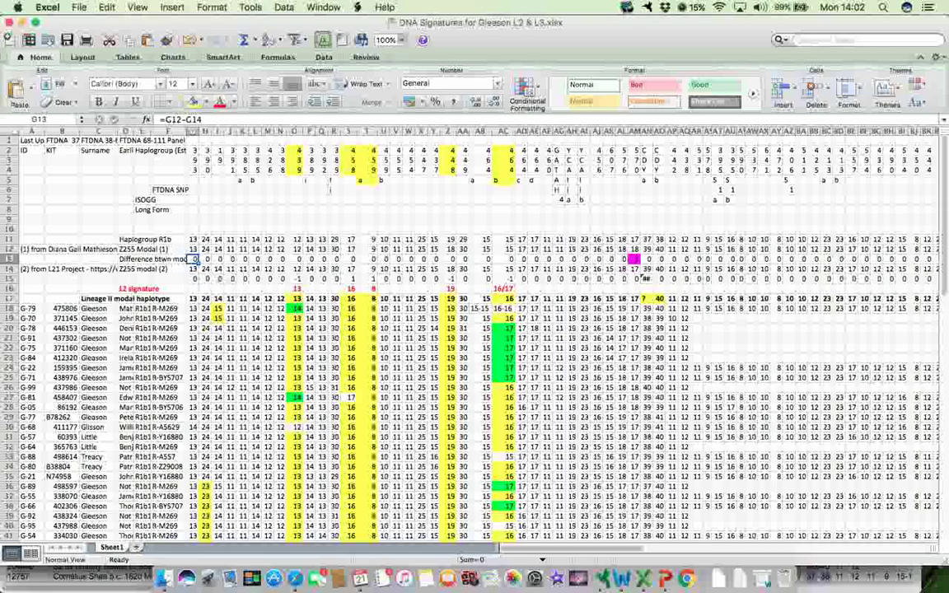
pyautogui.press('super+Tab')
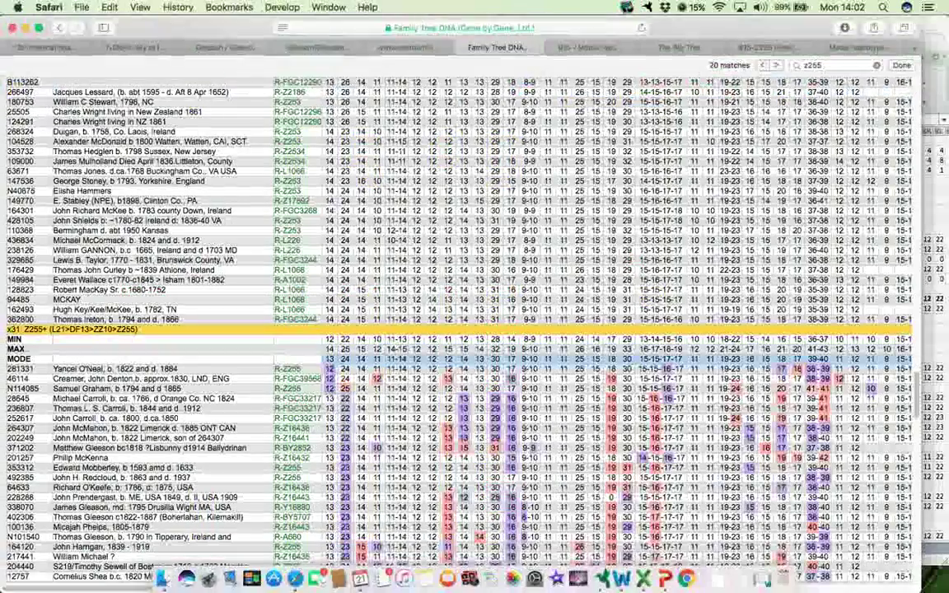
# Step: Open the dgmweb.net page of modal STR haplotypes for R1b subclades and show its full web address
pyautogui.hotkey('ctrl', 'Tab')
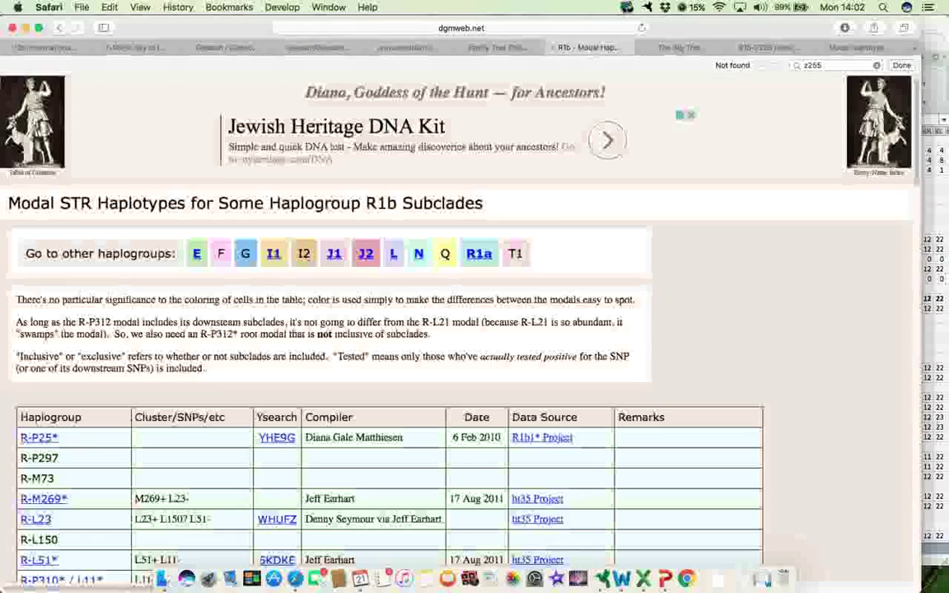
pyautogui.press('super+l')
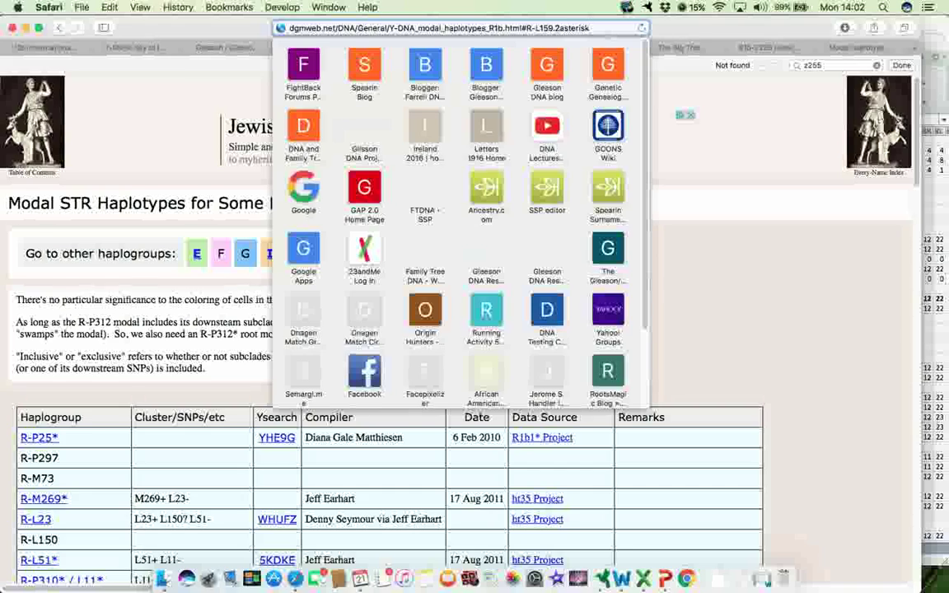
pyautogui.press('Escape')
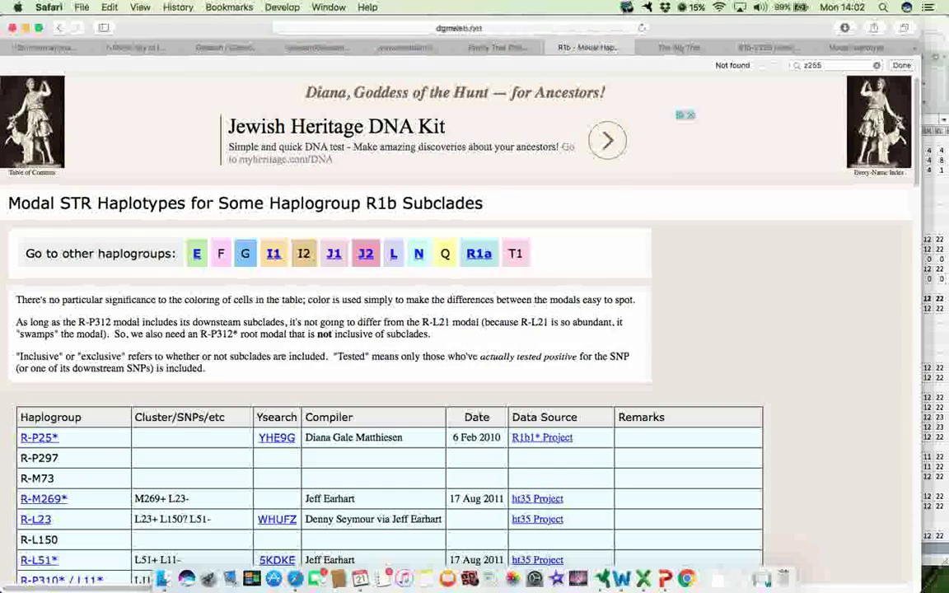
# Step: Select the R-L159.2* row in the modal haplotype table and switch to the DNA Signatures workbook in Excel
pyautogui.scroll(-3, 477, 322)
pyautogui.scroll(-10, 477, 321)
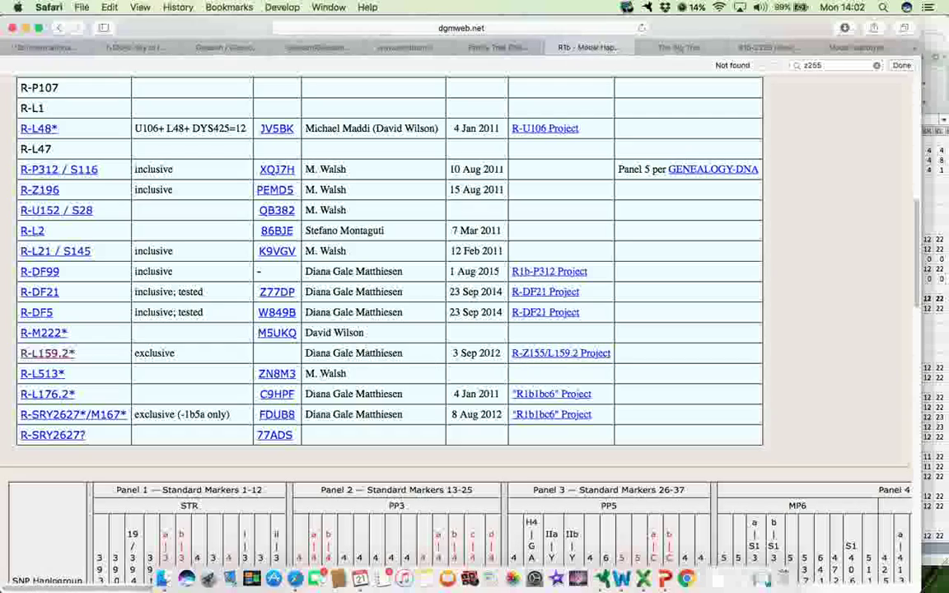
pyautogui.scroll(-12, 247, 338)
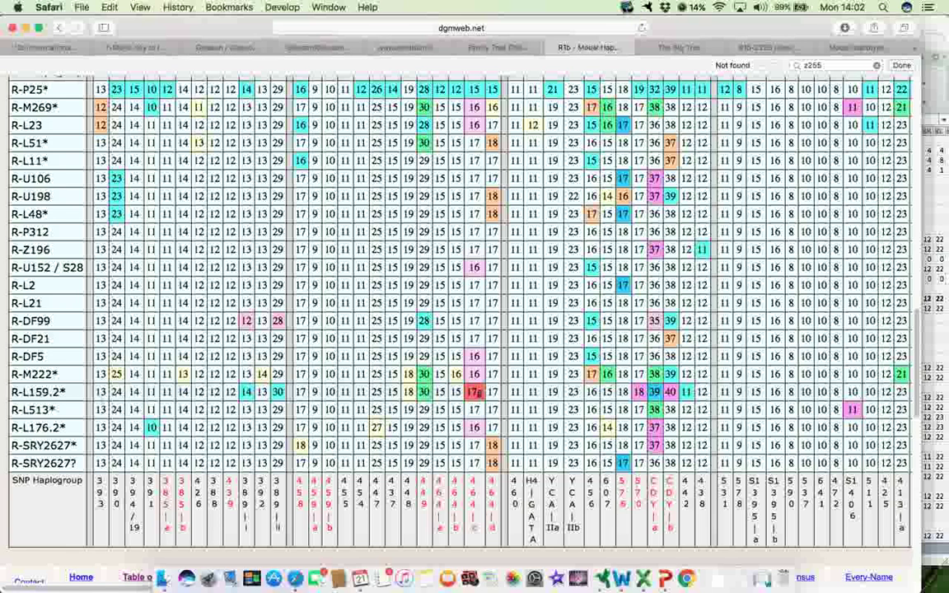
pyautogui.tripleClick(33, 410)
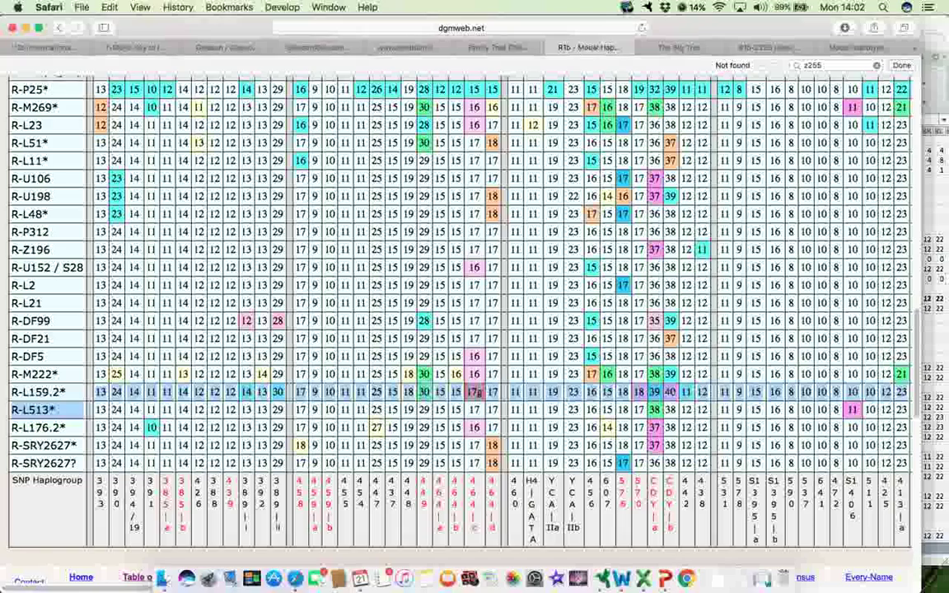
pyautogui.press('super+Tab')
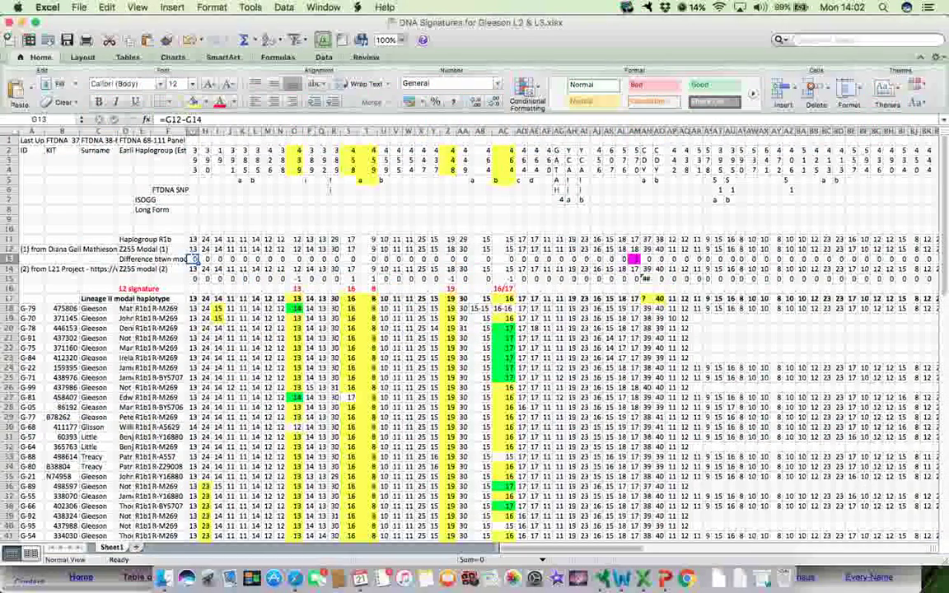
# Step: Enter the formula =G12-G14 in G13 to subtract the second Z255 modal value from the first
pyautogui.moveTo(192, 249); pyautogui.dragTo(516, 249)
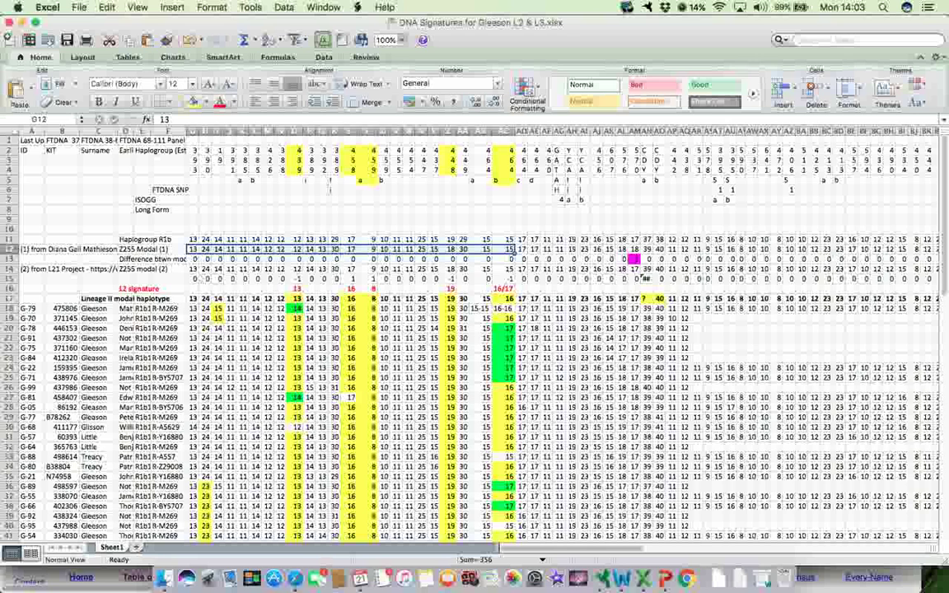
pyautogui.click(191, 249)
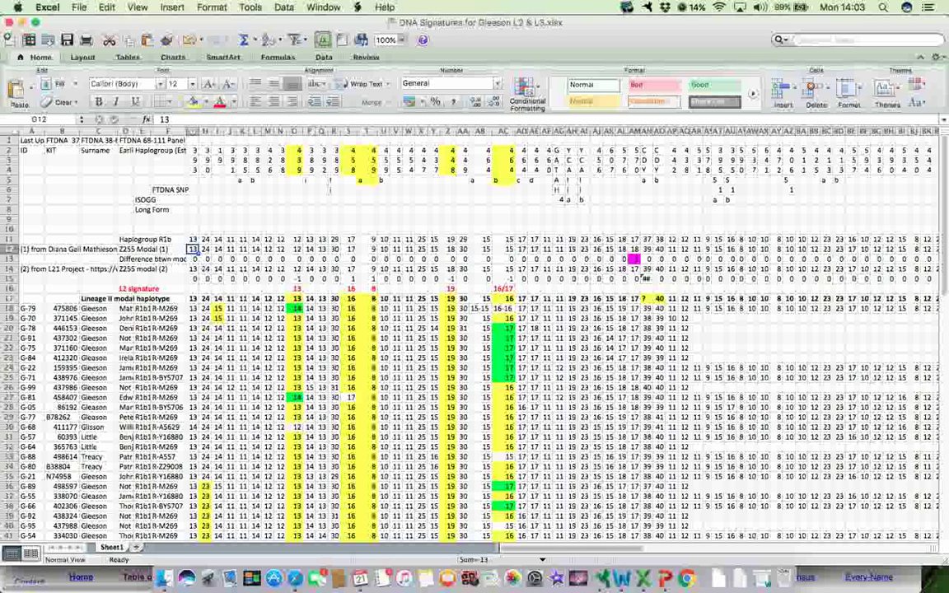
pyautogui.click(191, 259)
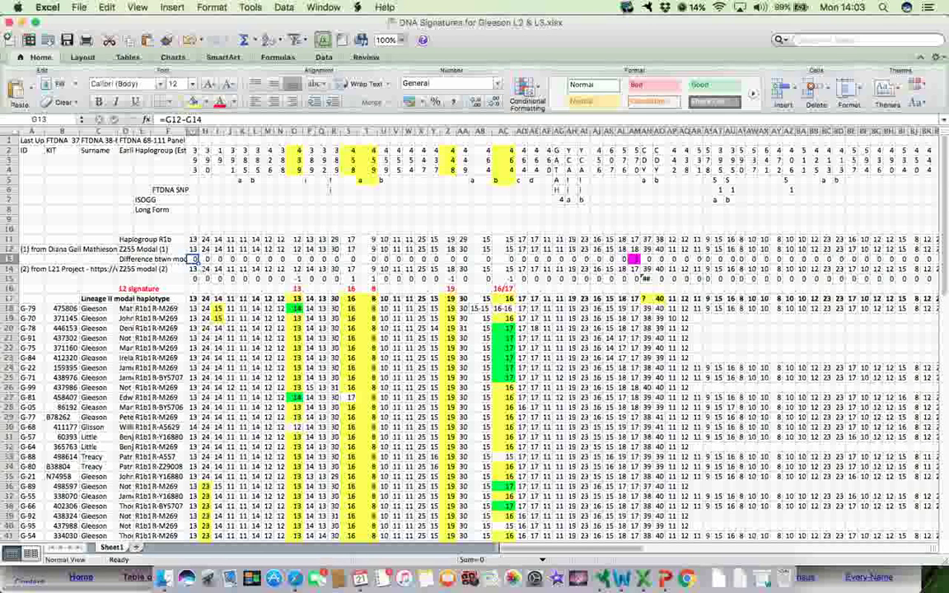
pyautogui.write('=')
pyautogui.click(191, 248)
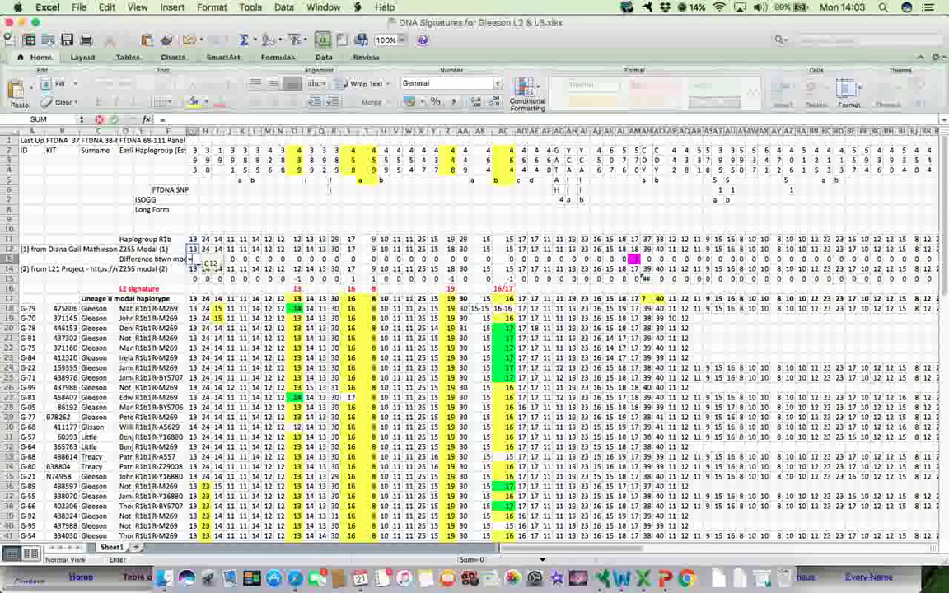
pyautogui.write('-')
pyautogui.click(192, 269)
pyautogui.press('Return')
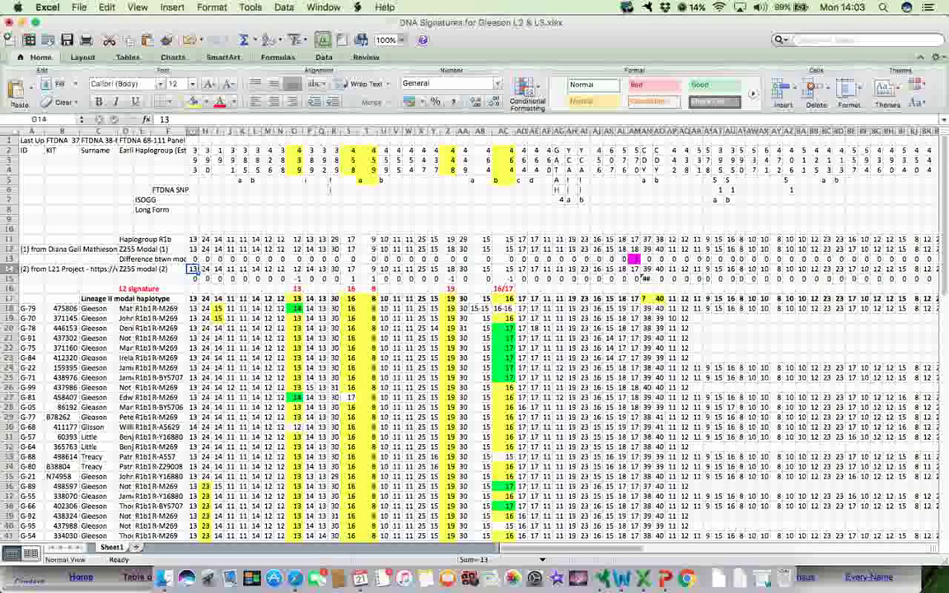
# Step: Fill the G13 difference formula across row 13 through column AC, and check the highlighted difference in AM13 against AM14
pyautogui.click(192, 259)
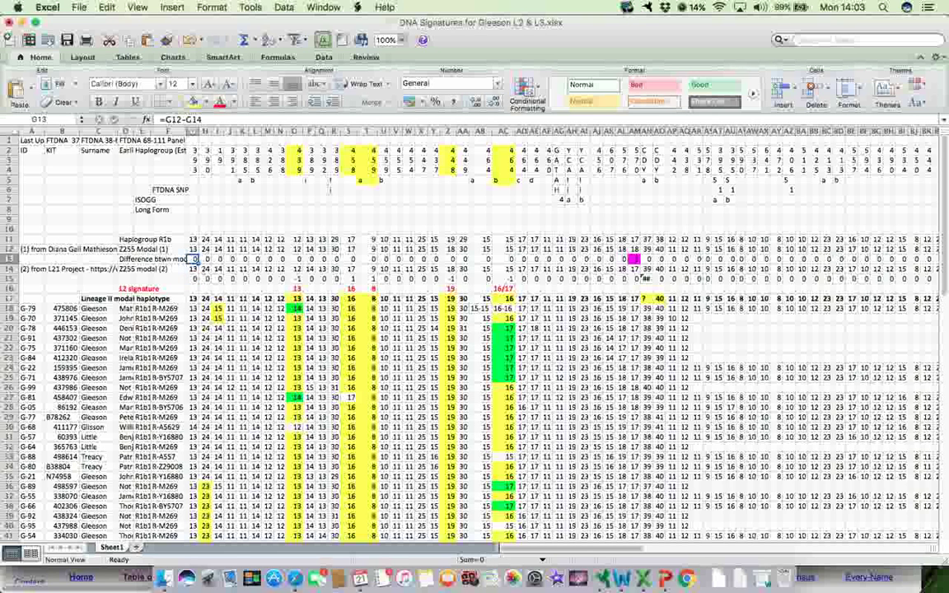
pyautogui.moveTo(198, 263); pyautogui.dragTo(515, 262)
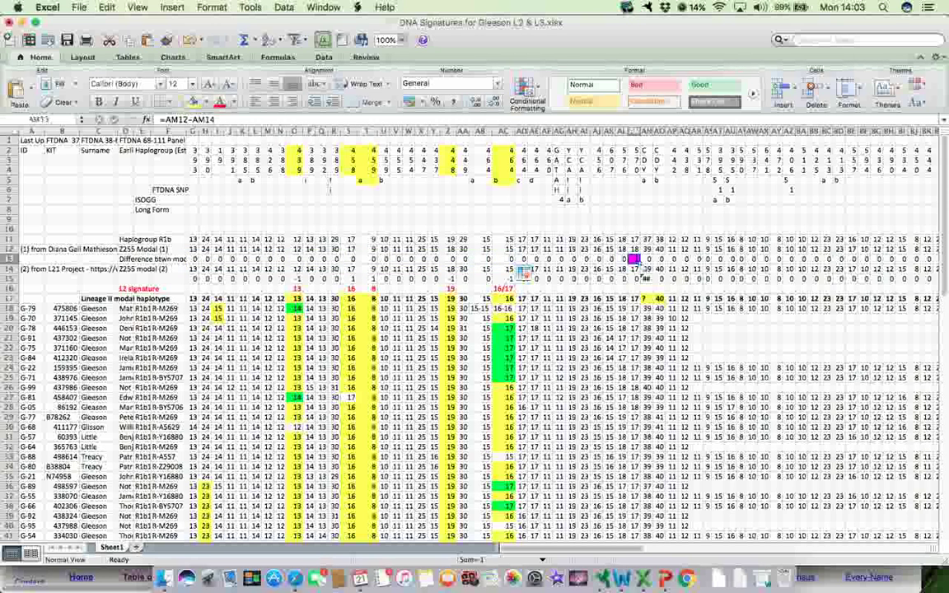
pyautogui.click(634, 258)
pyautogui.press('Down')
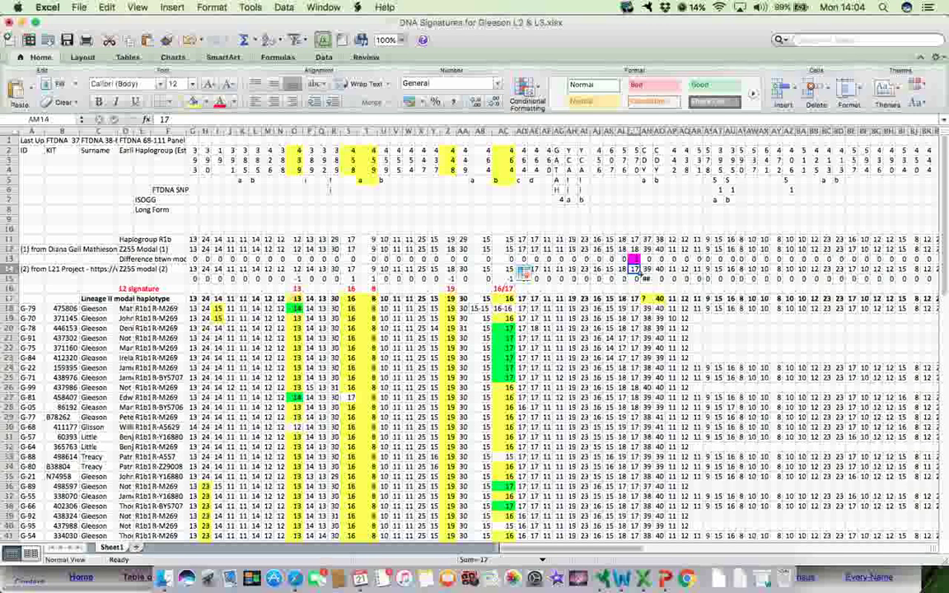
# Step: Check the row 15 differences between the second Z255 modal and the Lineage II modal haplotype, from O15 to T15
pyautogui.click(295, 278)
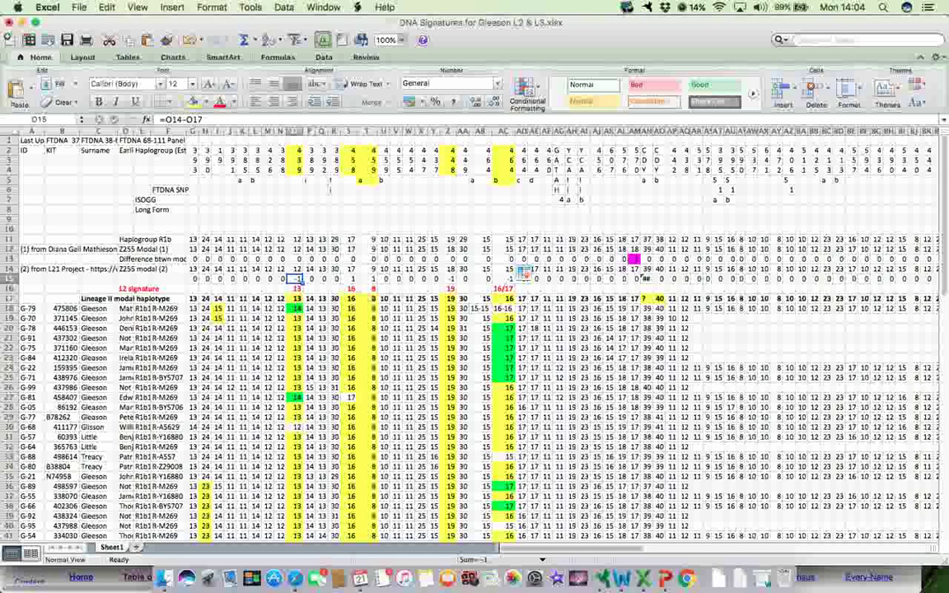
pyautogui.press('Right')
pyautogui.press('Right')
pyautogui.press('Right')
pyautogui.press('Right')
pyautogui.press('Right')
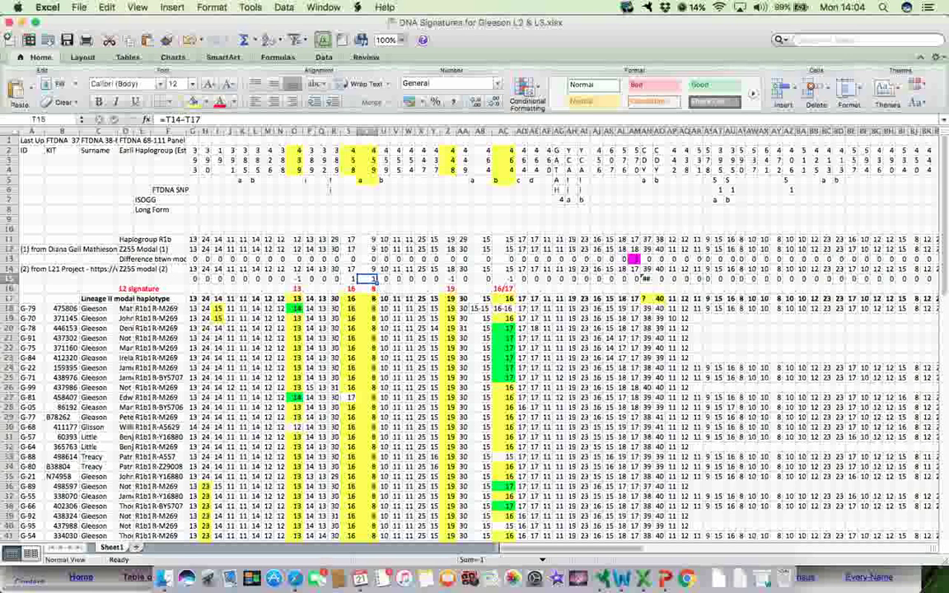
# Step: Examine the highlighted signature marker values of the Lineage II members down to the row 56 summary and across to column CY
pyautogui.scroll(-1, 279, 298)
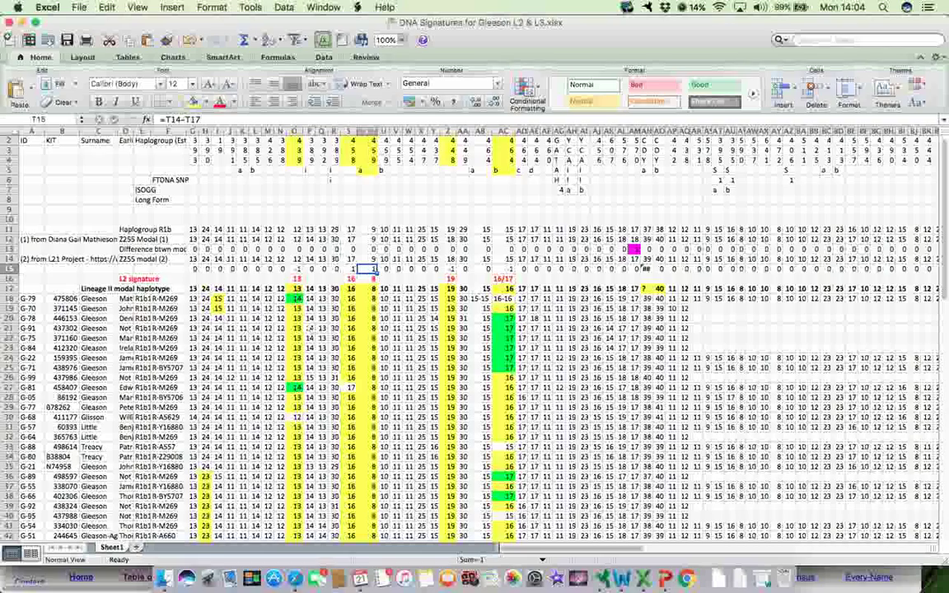
pyautogui.scroll(-2, 278, 298)
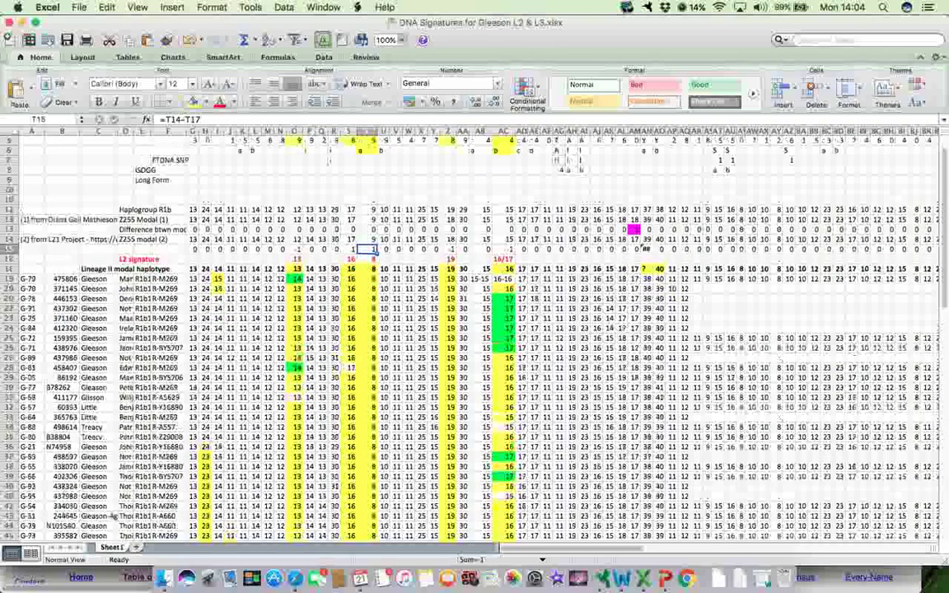
pyautogui.scroll(1, 114, 516)
pyautogui.scroll(-10, 113, 368)
pyautogui.scroll(-3, 112, 368)
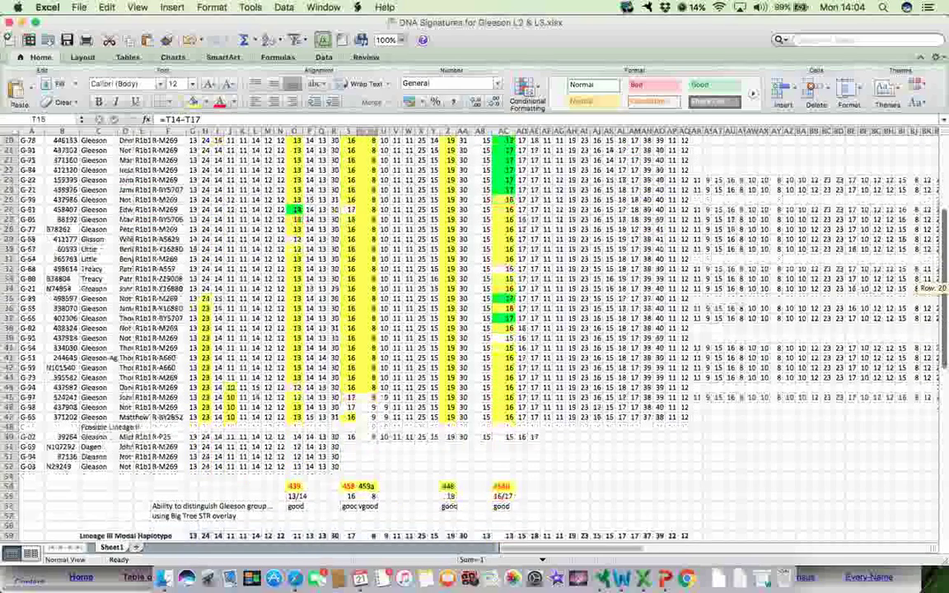
pyautogui.scroll(3, 114, 368)
pyautogui.scroll(4, 113, 368)
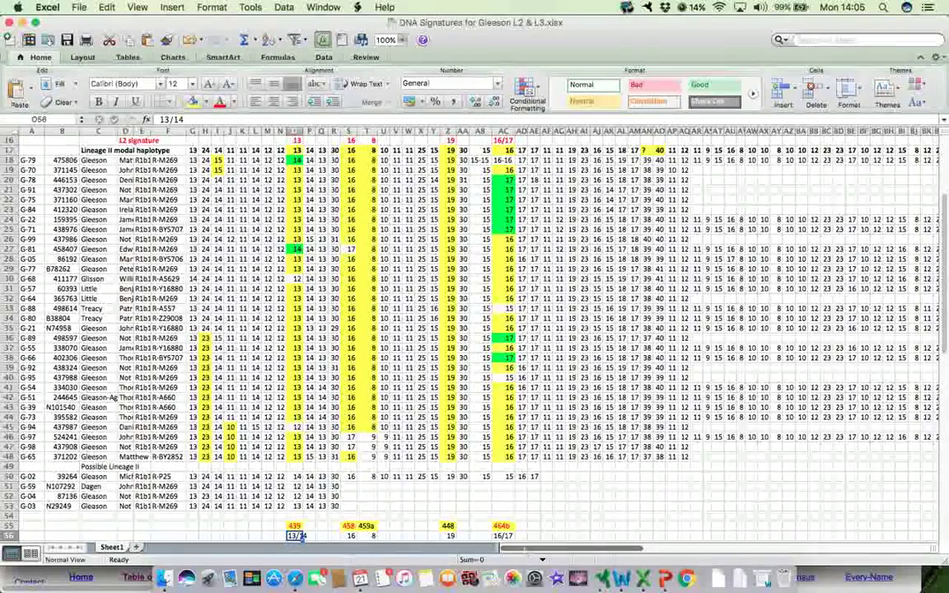
pyautogui.moveTo(549, 548); pyautogui.dragTo(668, 547)
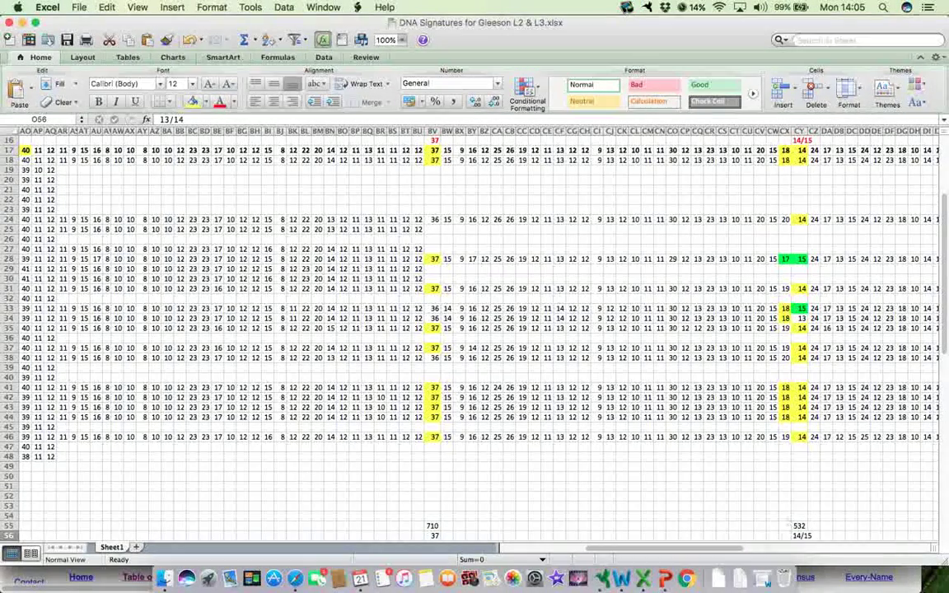
pyautogui.hscroll(-15, 692, 546)
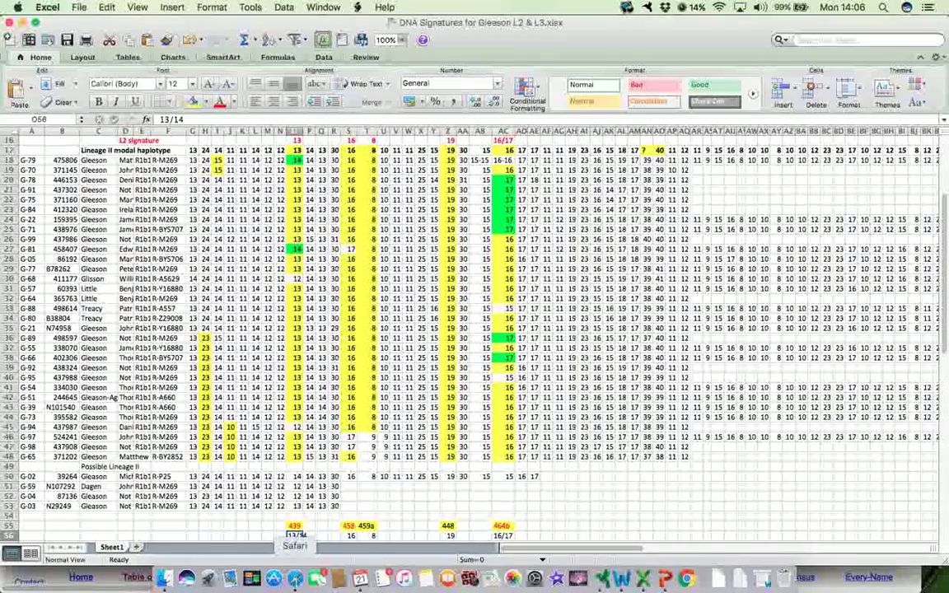
# Step: Move the DNA Signatures workbook window aside and switch to The Big Tree R-Z255 page in Safari, showing its STR overlay option
pyautogui.moveTo(297, 536); pyautogui.dragTo(711, 536)
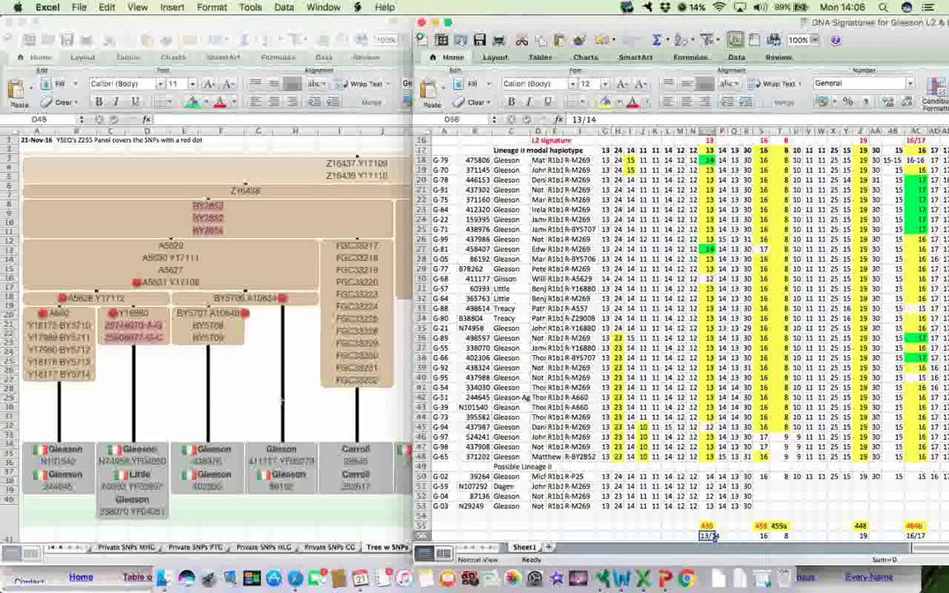
pyautogui.press('super+Tab')
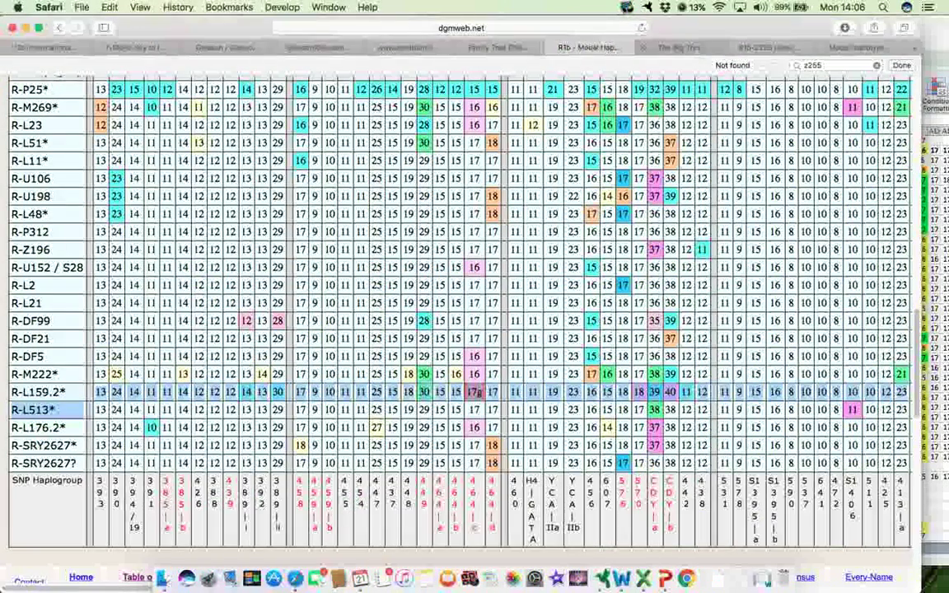
pyautogui.hotkey('ctrl', 'Tab')
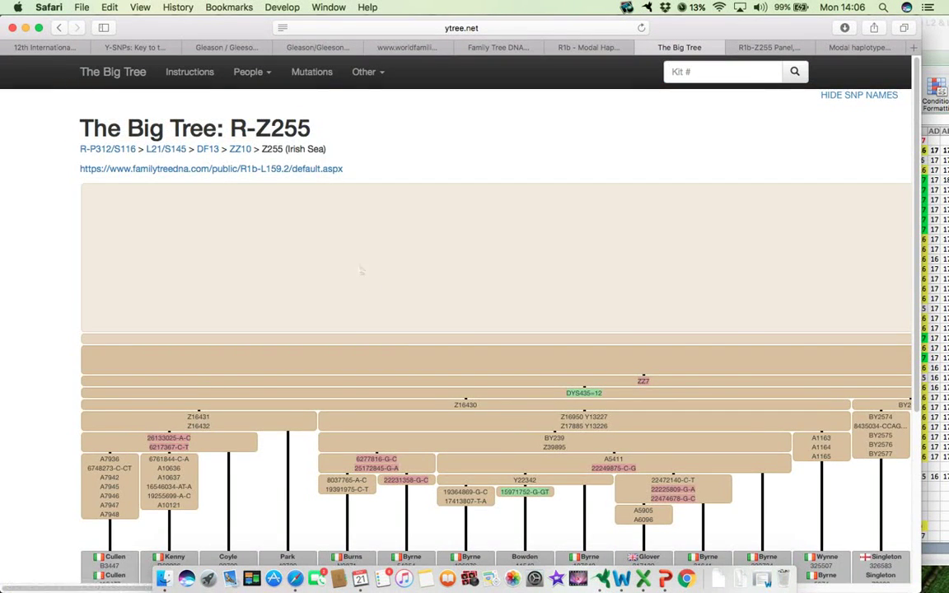
pyautogui.scroll(-5, 358, 258)
pyautogui.scroll(-1, 327, 446)
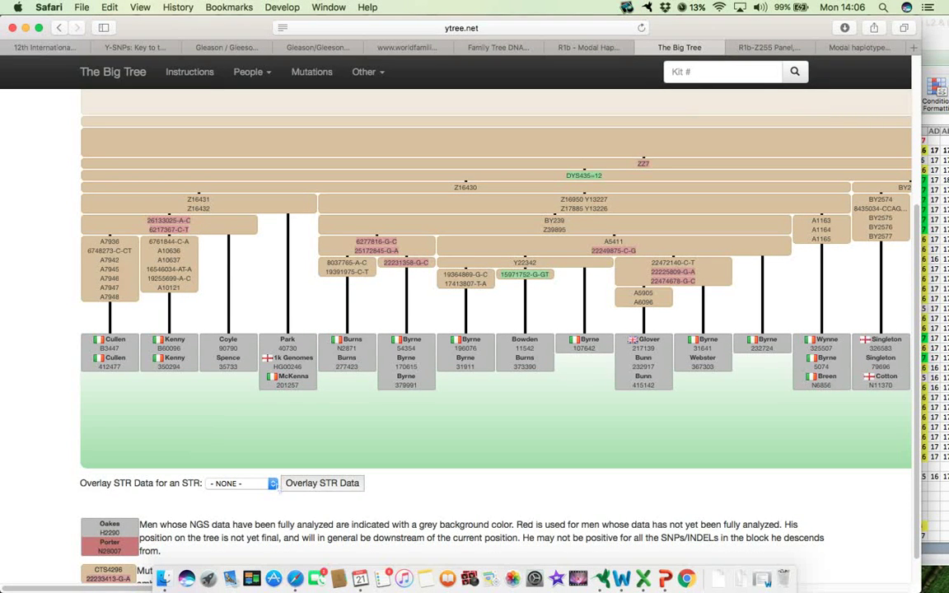
# Step: Switch back to the DNA Signatures workbook in Excel, set its zoom to 150%, and show the signature markers 439 to 464b
pyautogui.press('super+Tab')
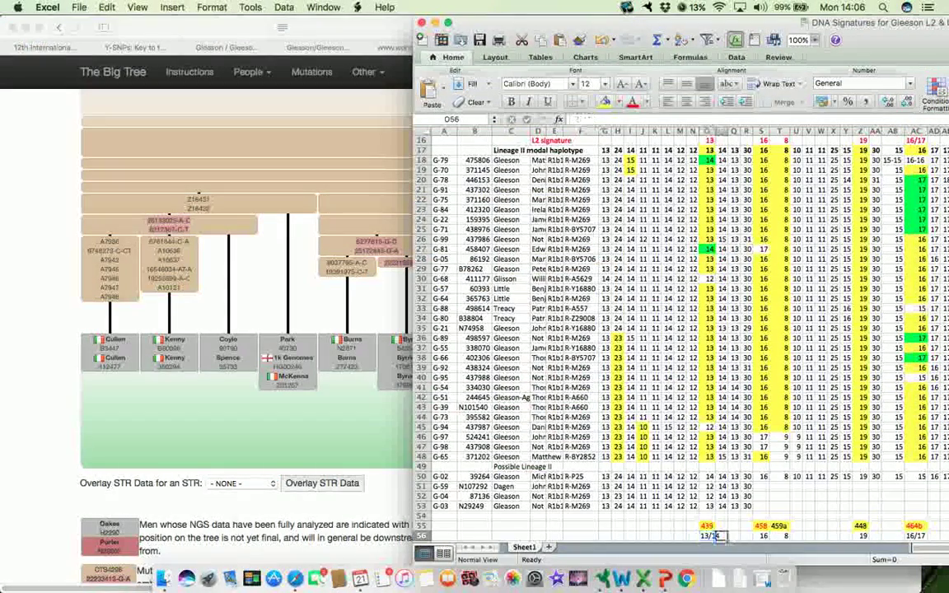
pyautogui.click(693, 536)
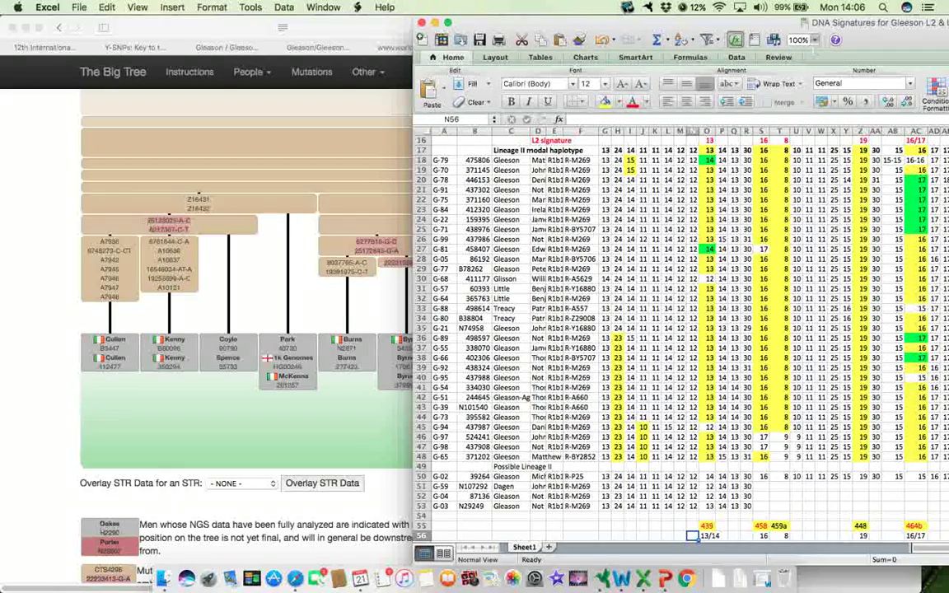
pyautogui.click(814, 40)
pyautogui.click(810, 66)
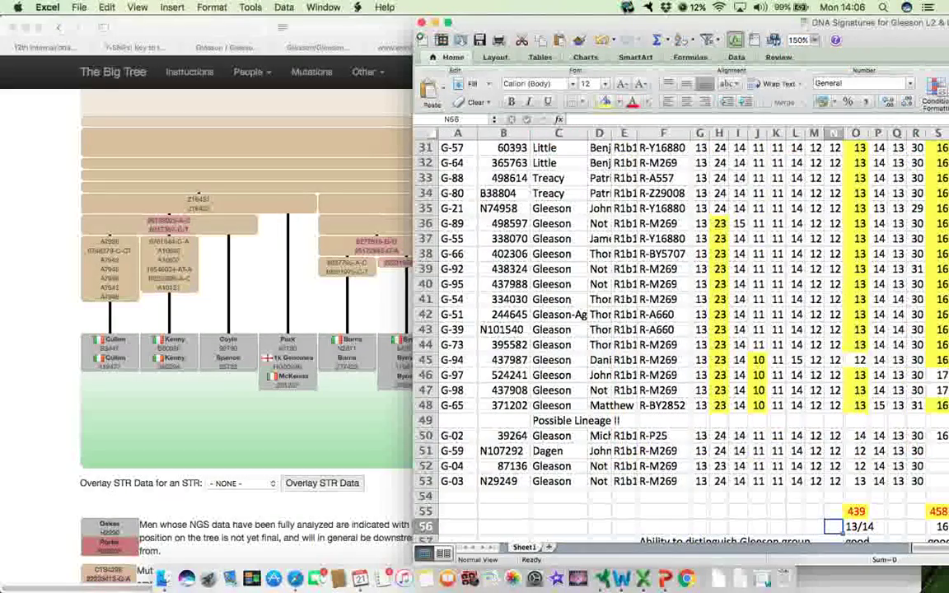
pyautogui.scroll(1, 681, 329)
pyautogui.scroll(-2, 681, 330)
pyautogui.scroll(1, 680, 330)
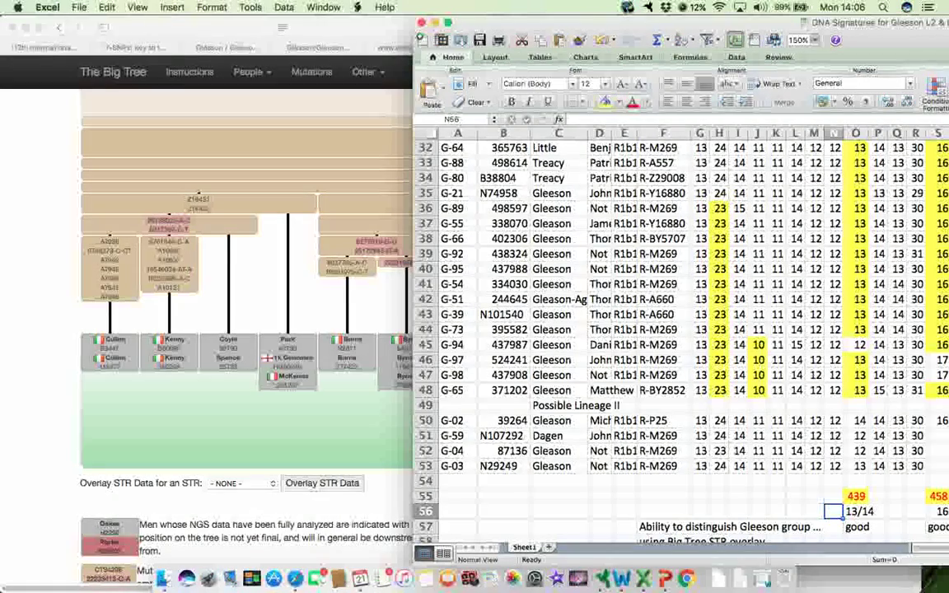
pyautogui.hscroll(5, 681, 330)
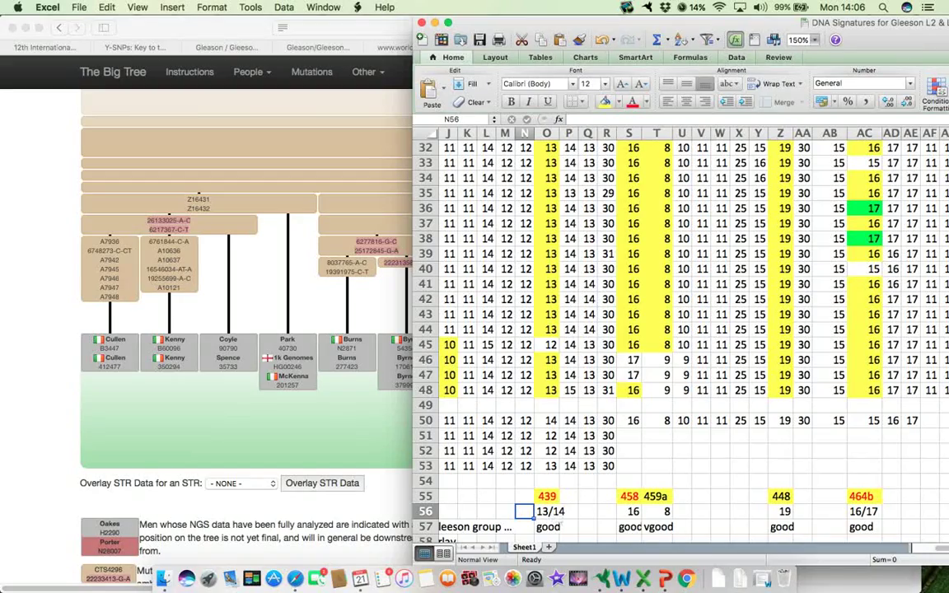
# Step: Overlay the DYS439 STR data on The Big Tree R-Z255 page in Safari
pyautogui.click(241, 483)
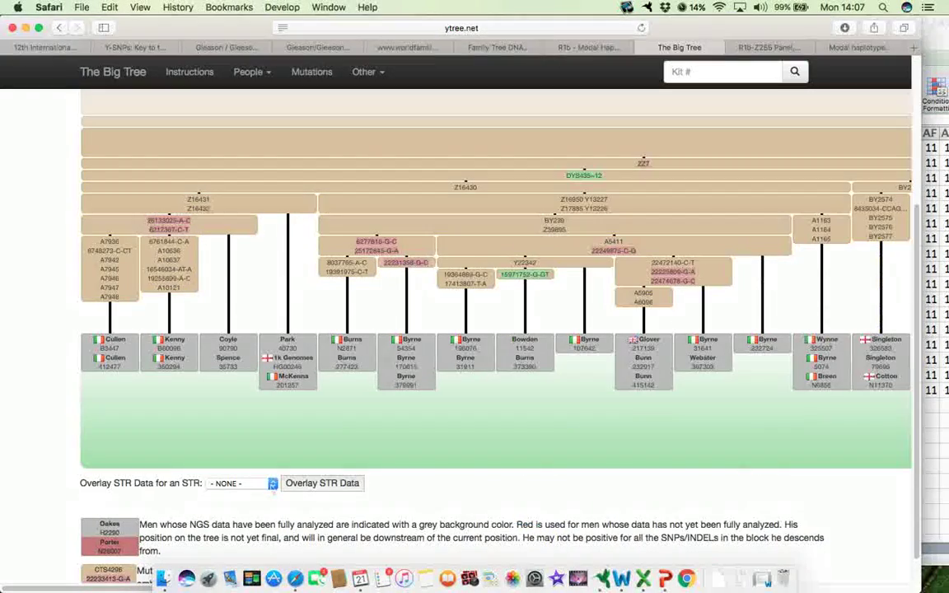
pyautogui.click(242, 483)
pyautogui.scroll(-3, 257, 537)
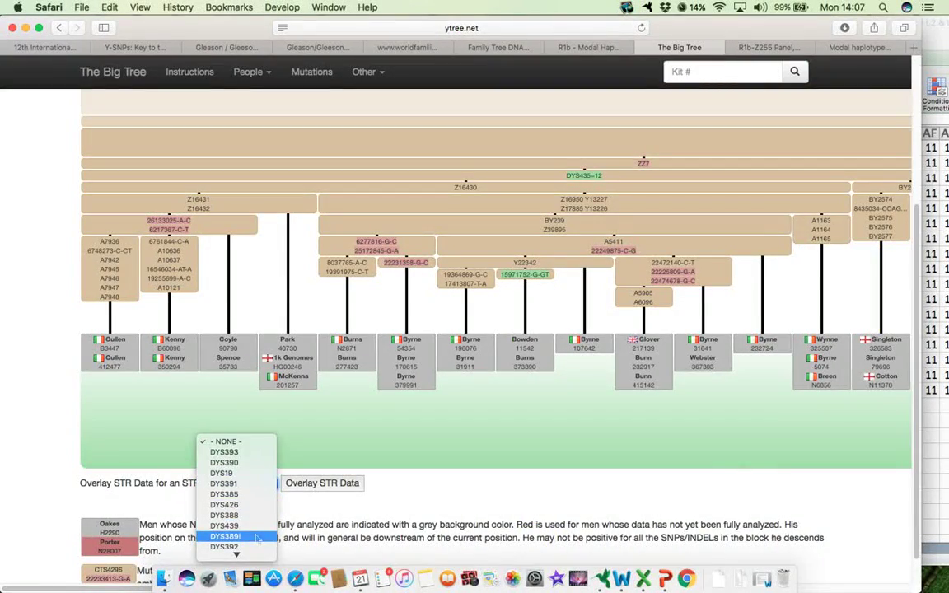
pyautogui.click(234, 514)
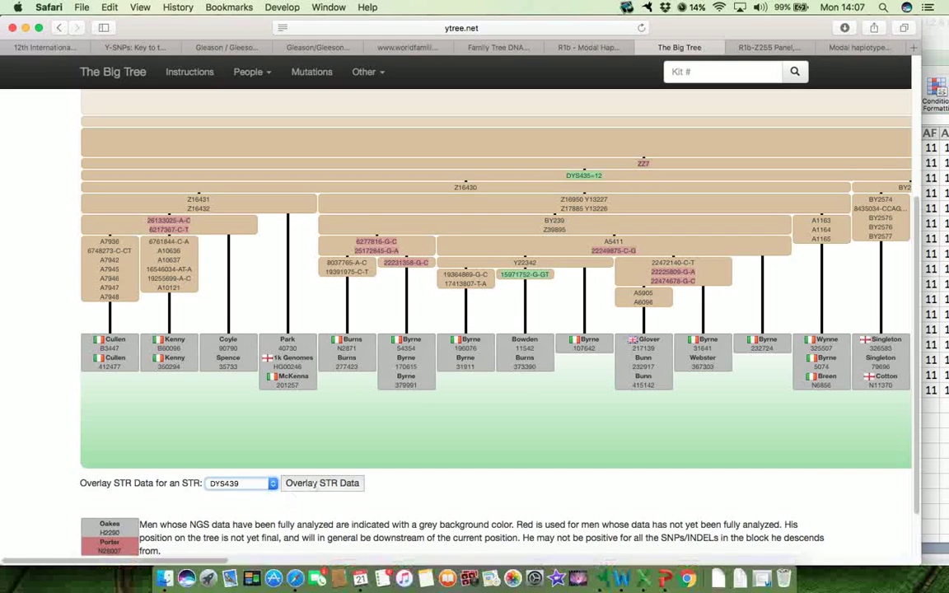
pyautogui.click(322, 484)
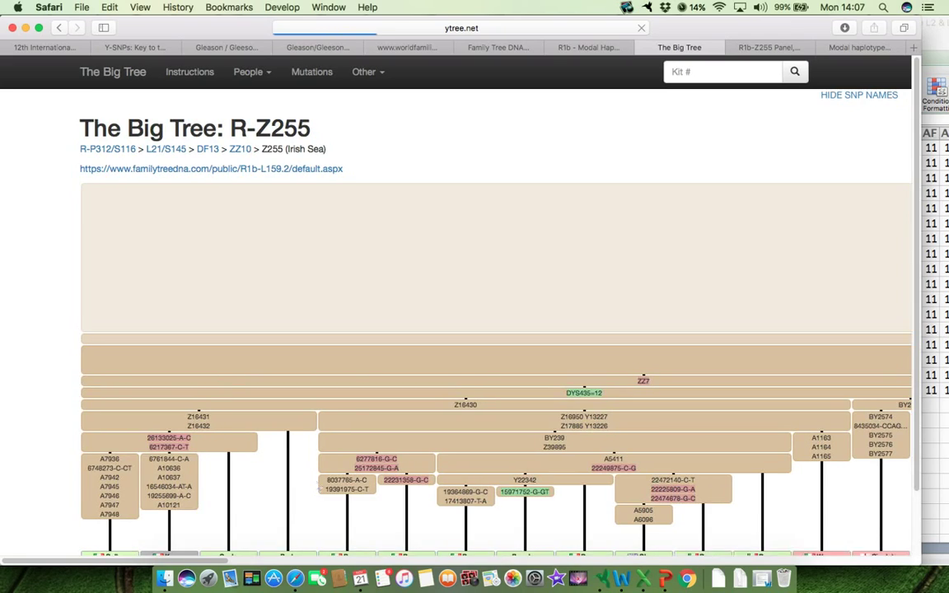
# Step: Zoom out the tree page around the Z16438 branch and examine the DYS439 colours of its members
pyautogui.scroll(-5, 319, 488)
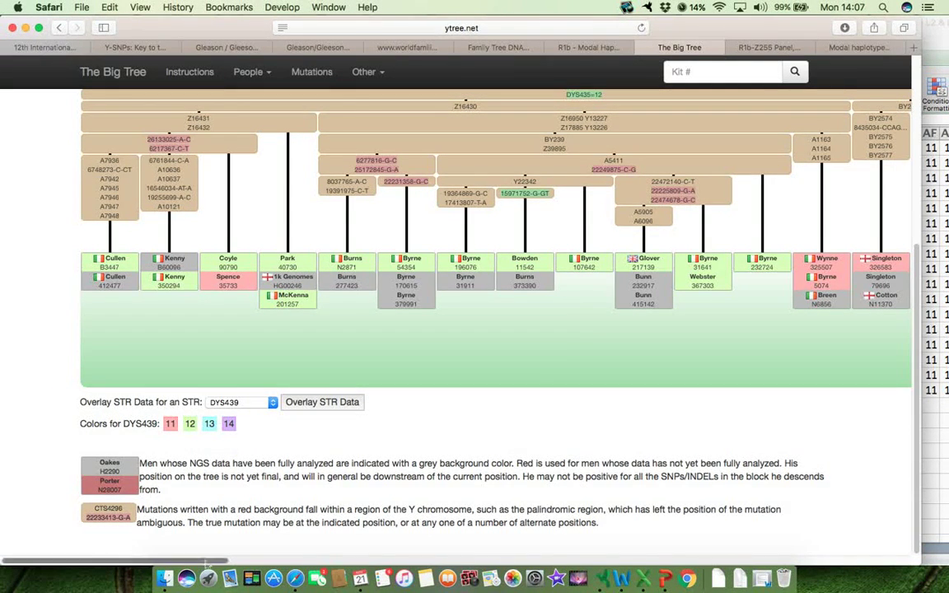
pyautogui.hscroll(10, 189, 506)
pyautogui.moveTo(377, 561); pyautogui.dragTo(896, 576)
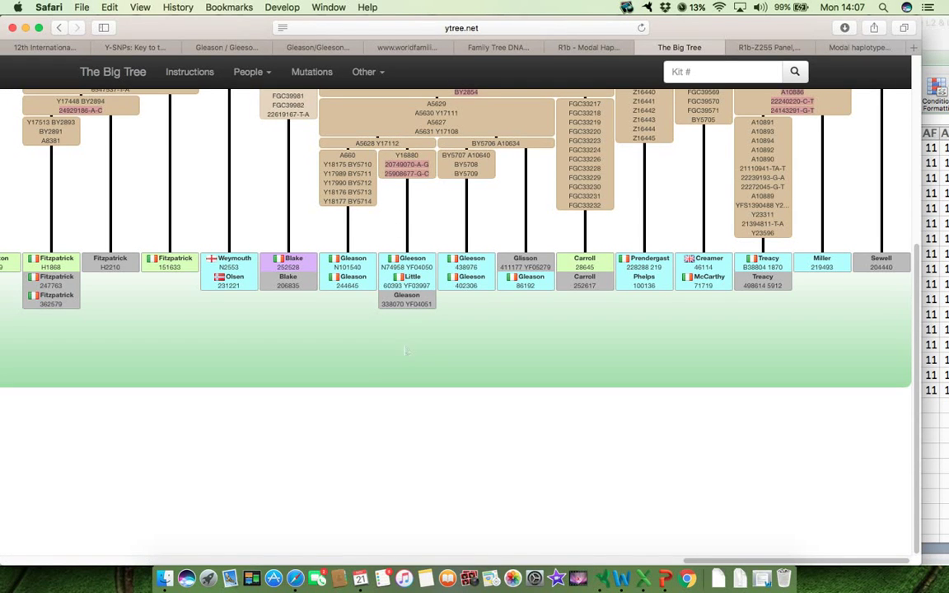
pyautogui.press('super+minus')
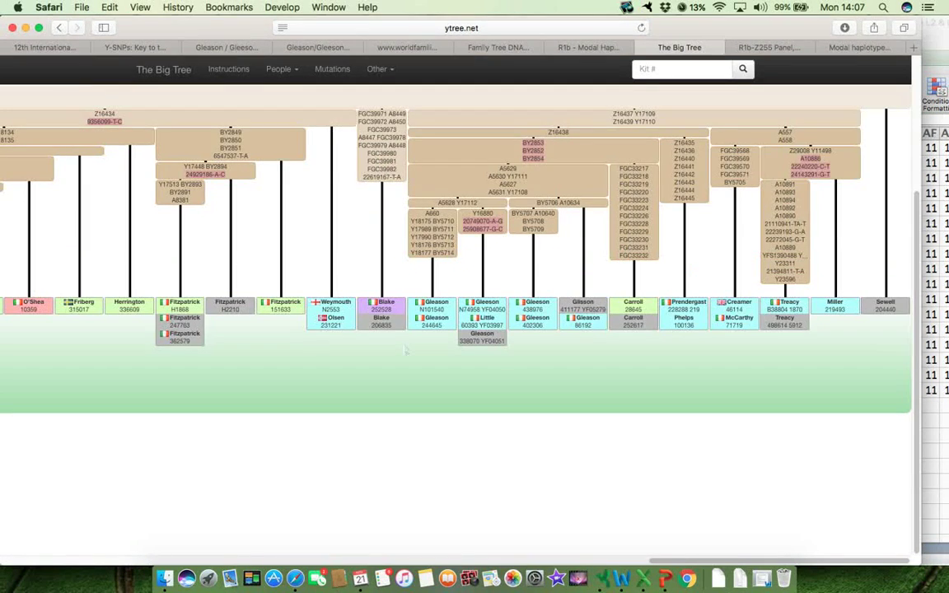
pyautogui.press('super+plus')
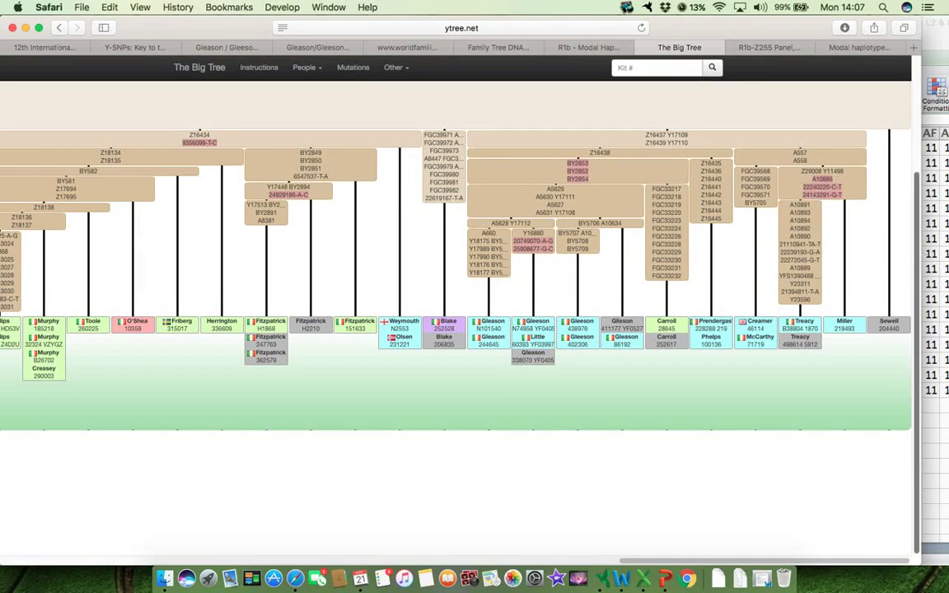
# Step: Compare the DYS439 colours across the remaining branches, back to the Z16431 branch at the start of the tree
pyautogui.scroll(3, 453, 313)
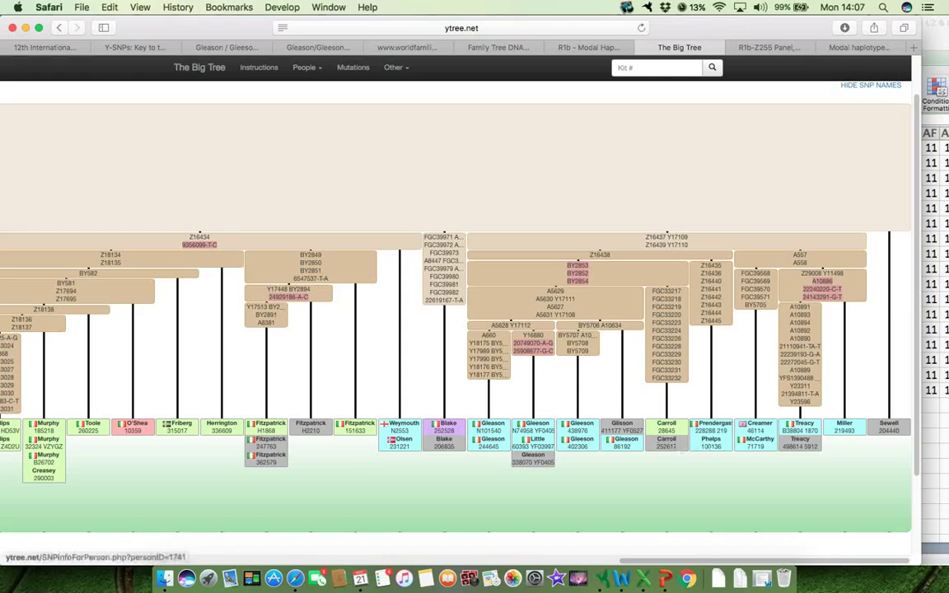
pyautogui.hscroll(-10, 667, 560)
pyautogui.hscroll(-12, 457, 330)
pyautogui.hscroll(-12, 274, 543)
pyautogui.hscroll(-1, 69, 526)
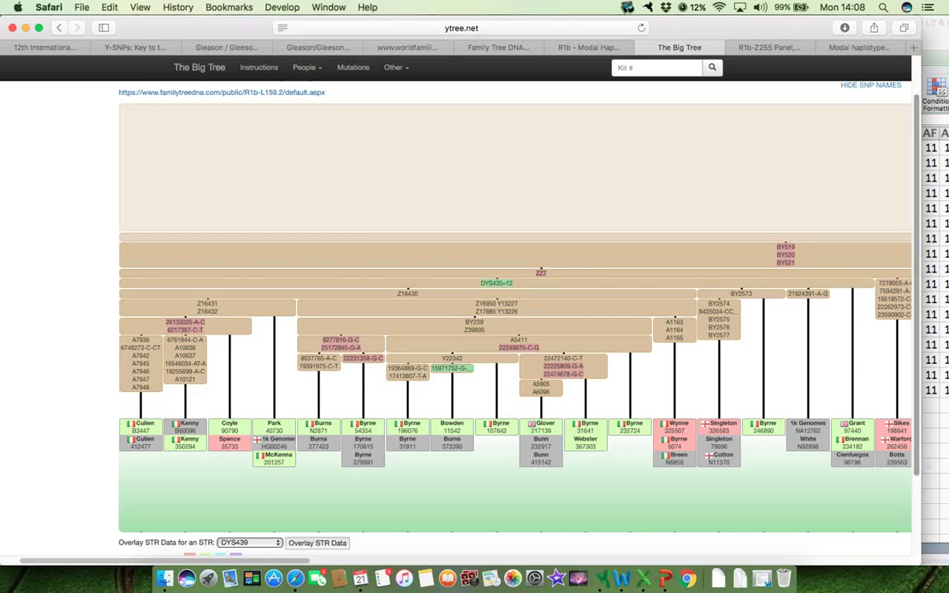
# Step: Check the DYS439 colour legend below the tree against the 439 signature value in the Excel workbook
pyautogui.click(317, 543)
pyautogui.scroll(-1, 513, 544)
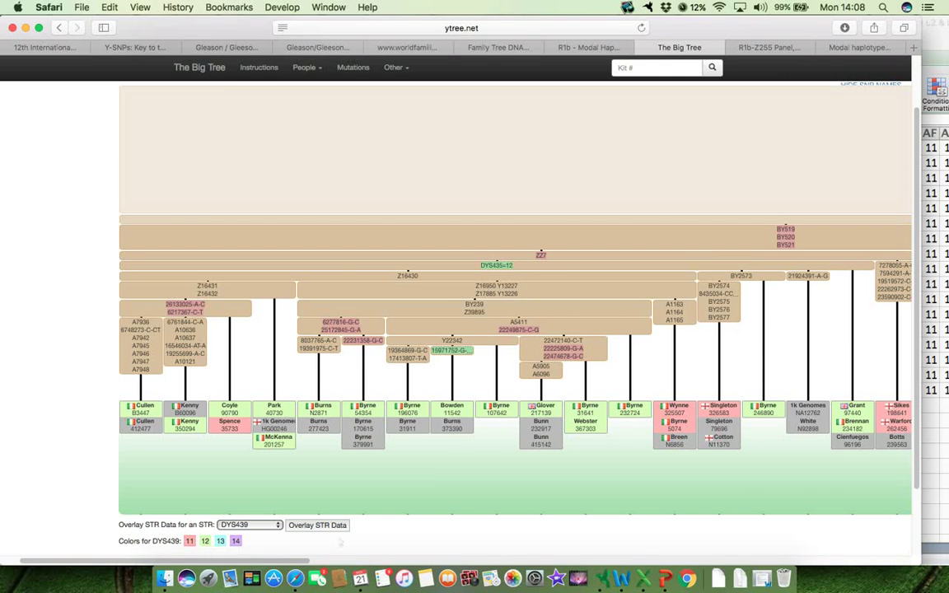
pyautogui.press('super+Tab')
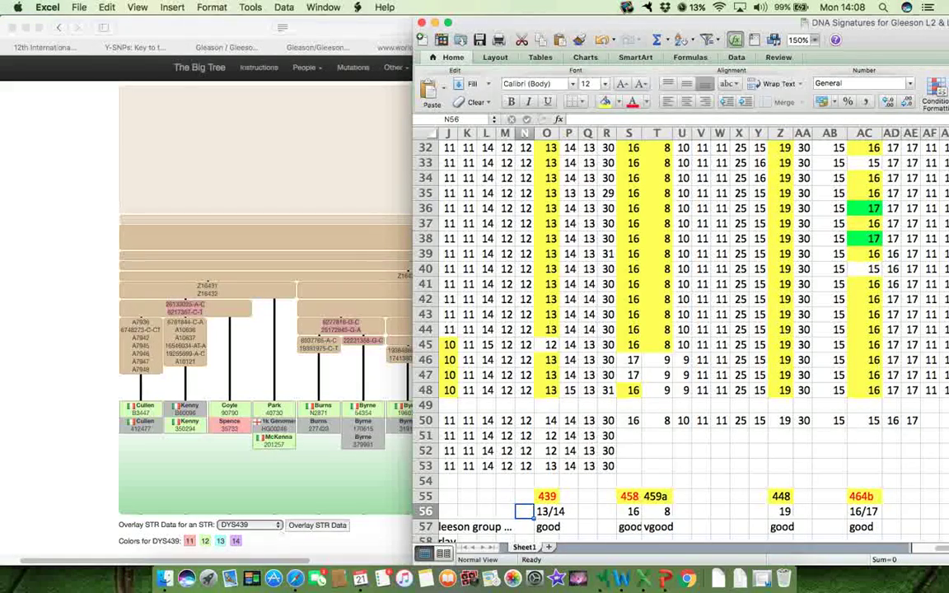
# Step: Back in Safari, overlay the DYS458 STR data on The Big Tree R-Z255 page and show its colour legend
pyautogui.click(250, 525)
pyautogui.click(250, 525)
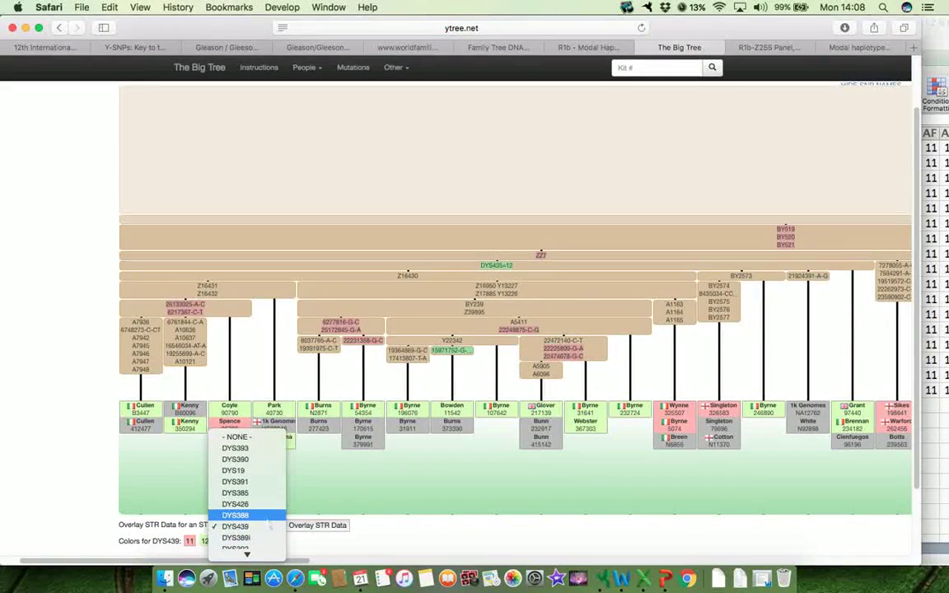
pyautogui.scroll(-5, 268, 522)
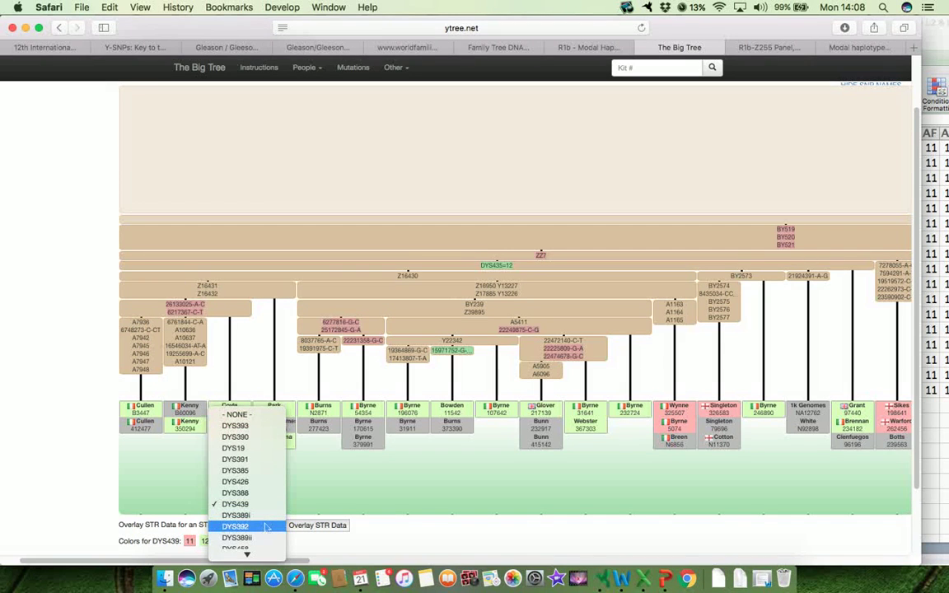
pyautogui.scroll(-1, 260, 517)
pyautogui.click(247, 470)
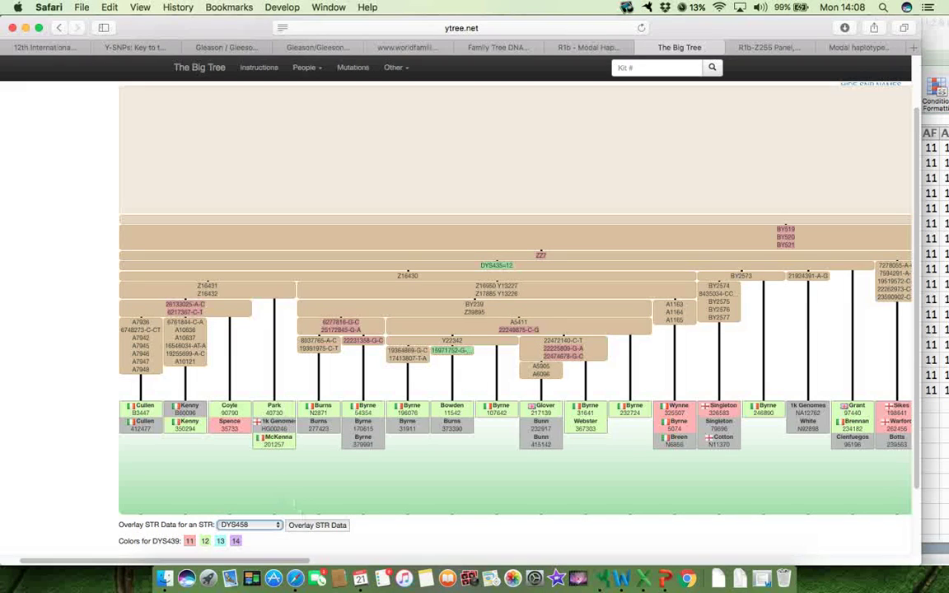
pyautogui.click(315, 526)
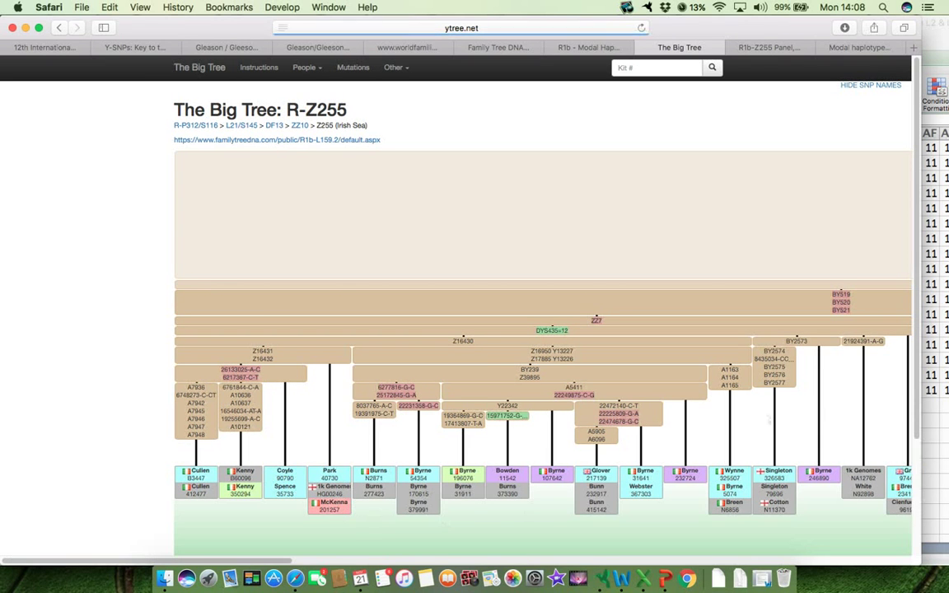
pyautogui.scroll(-2, 494, 329)
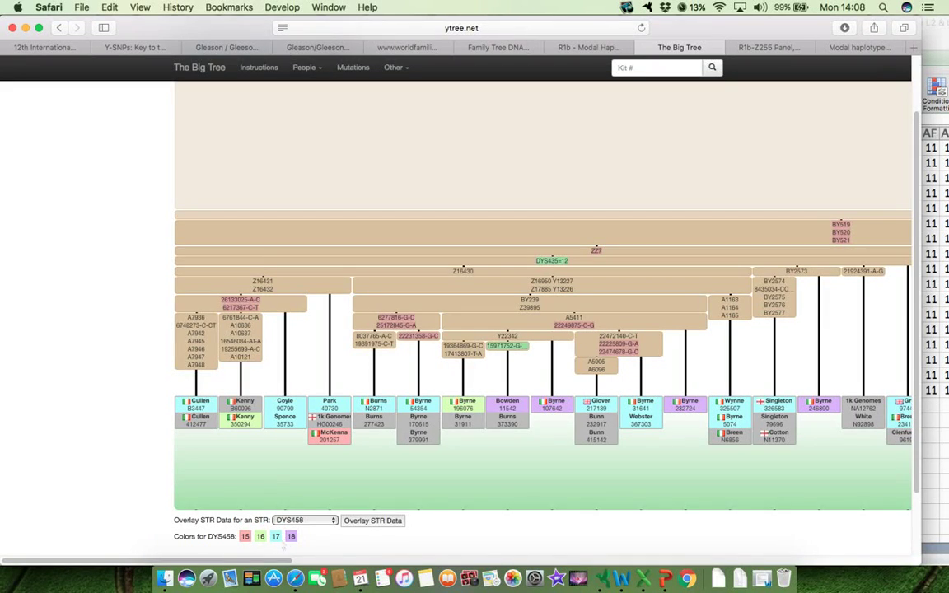
# Step: Check the 458 signature value in Excel and compare the DYS458 colours across the tree to the Z16438 branch
pyautogui.press('super+Tab')
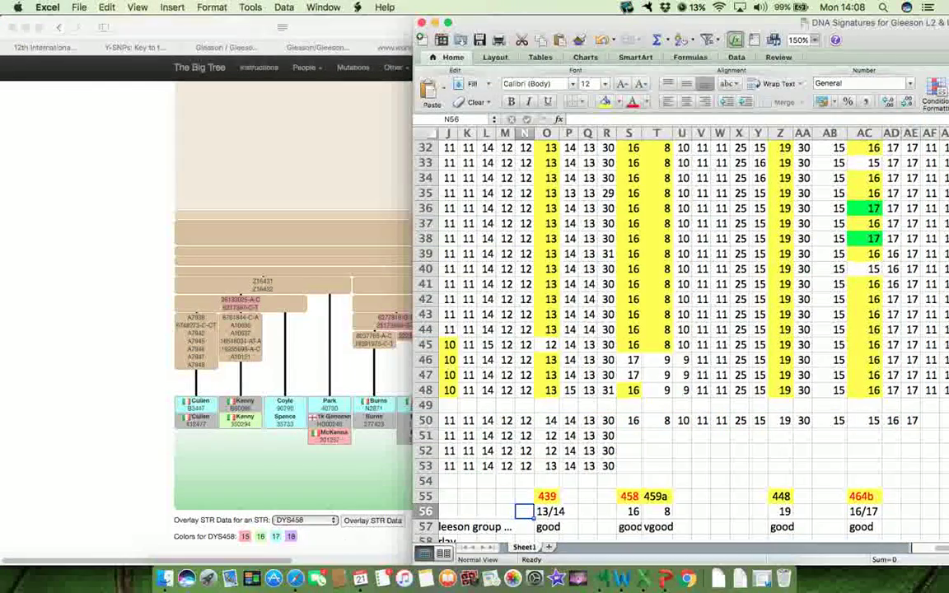
pyautogui.press('super+Tab')
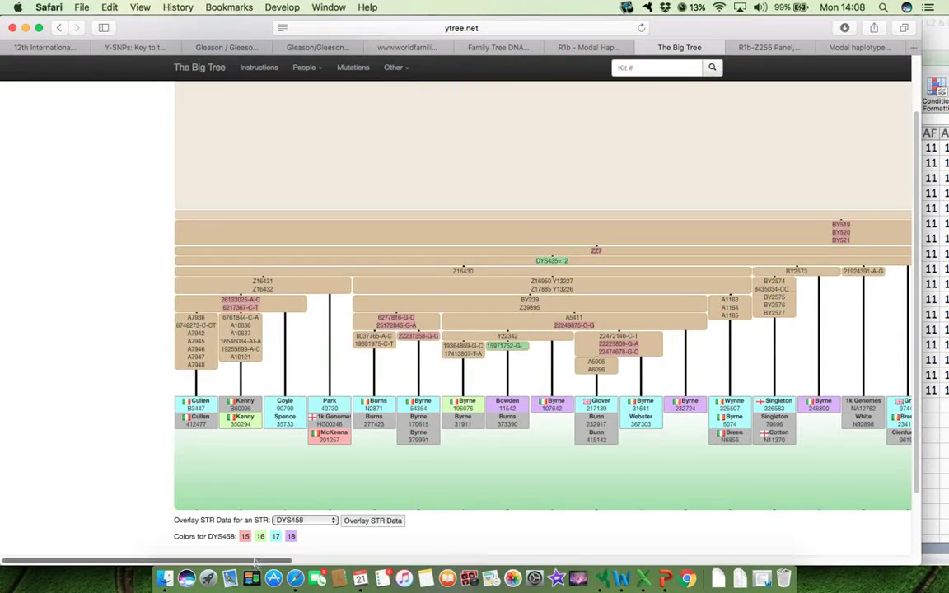
pyautogui.hscroll(10, 247, 503)
pyautogui.hscroll(10, 255, 497)
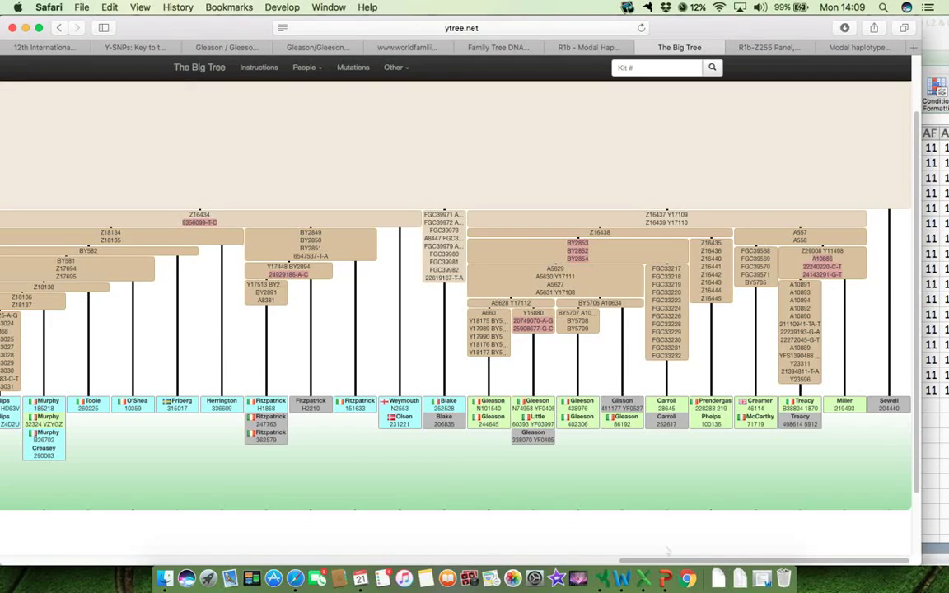
# Step: Check the next signature marker, 459a, in Excel and overlay the DYS459 STR data on the tree in Safari
pyautogui.click(931, 477)
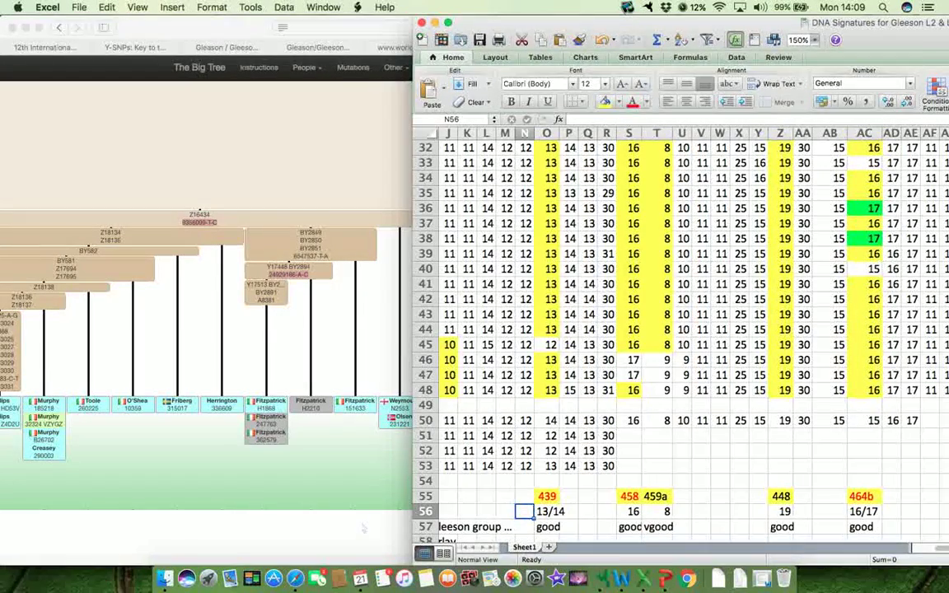
pyautogui.click(274, 580)
pyautogui.hscroll(-15, 461, 329)
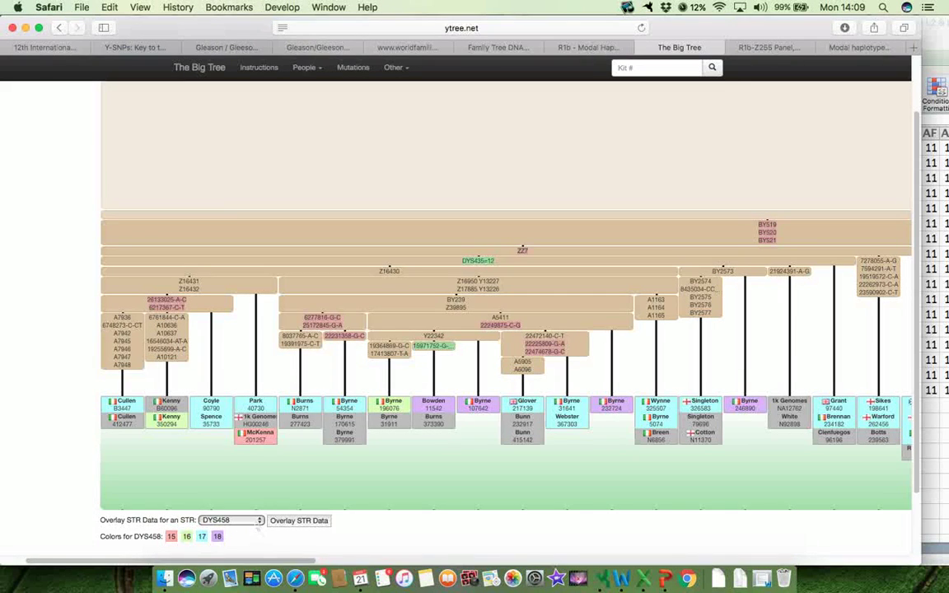
pyautogui.click(247, 520)
pyautogui.click(247, 522)
pyautogui.click(304, 522)
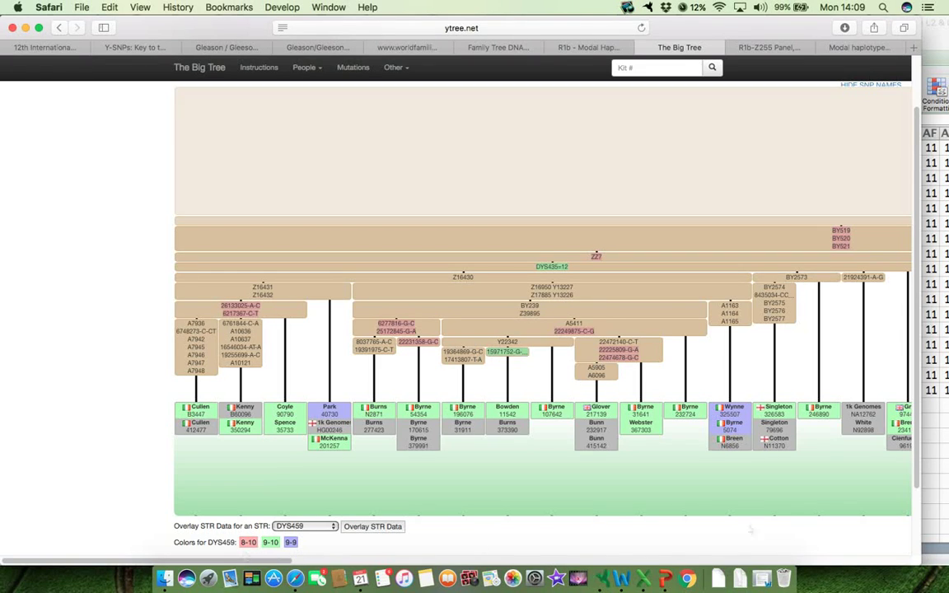
# Step: Check the 459a signature value in Excel and compare the DYS459 colours across the tree to the Z16438 branch
pyautogui.press('super+Tab')
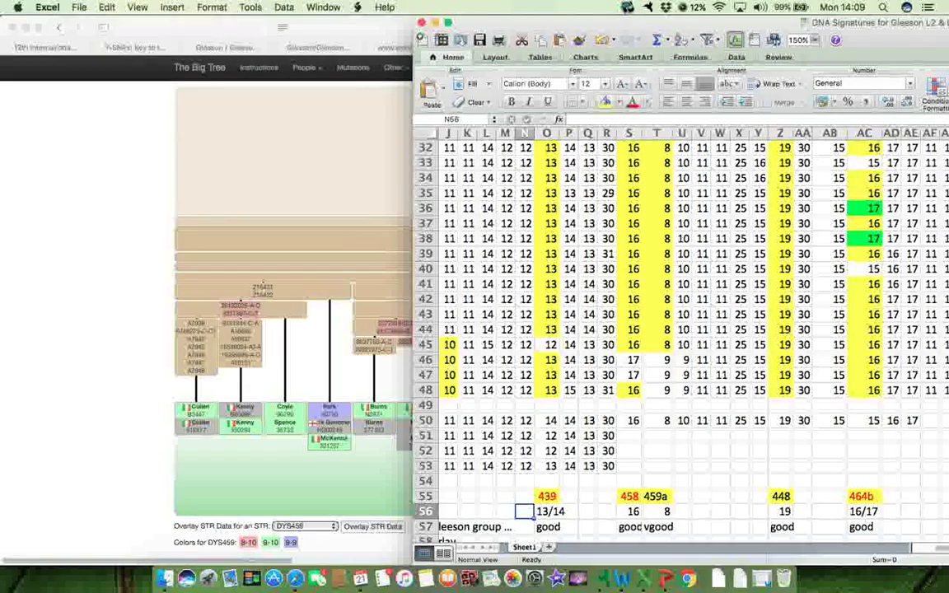
pyautogui.press('super+Tab')
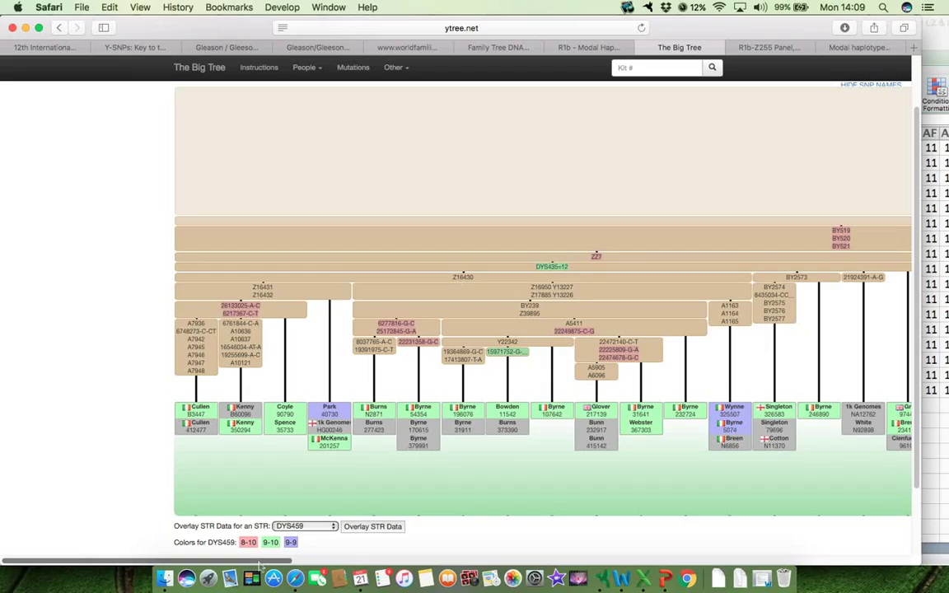
pyautogui.hscroll(5, 467, 301)
pyautogui.hscroll(10, 457, 362)
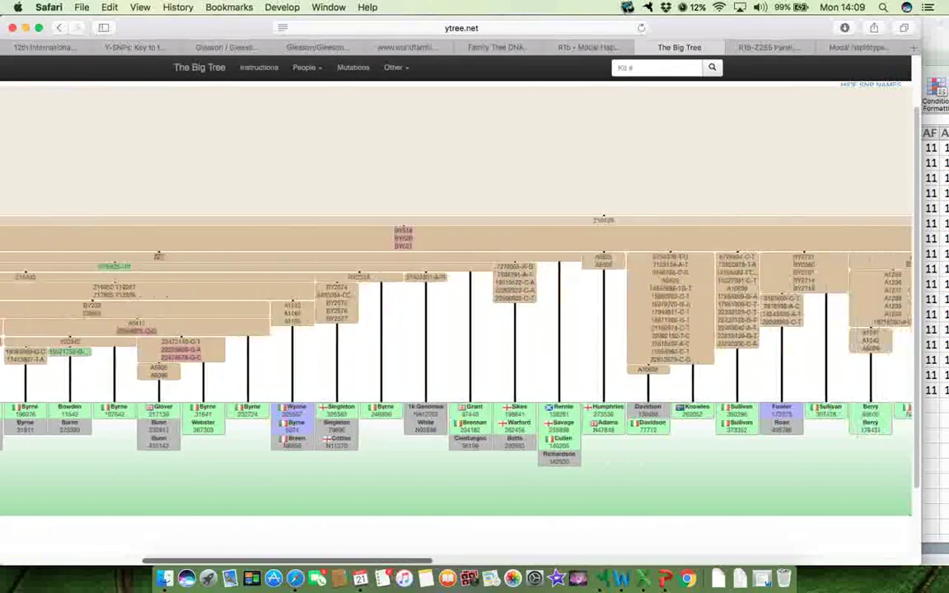
pyautogui.hscroll(15, 456, 363)
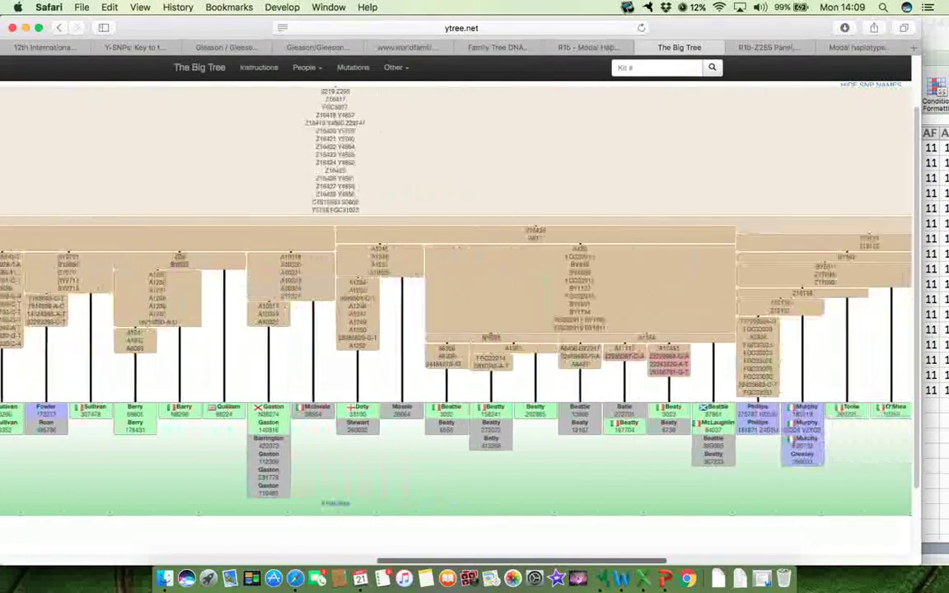
pyautogui.hscroll(10, 456, 340)
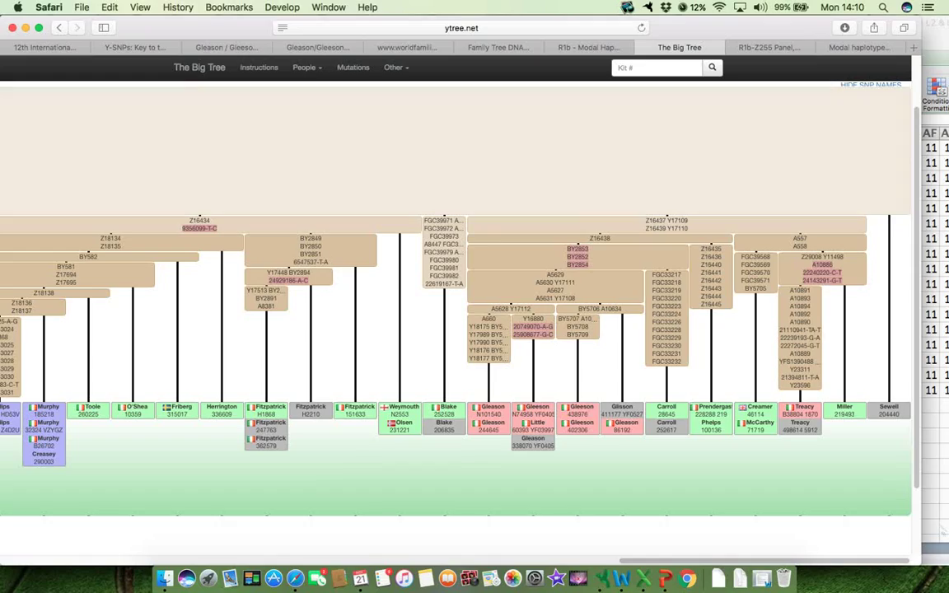
# Step: Select the 448 signature value in cell Z56 in Excel and overlay the DYS448 STR data on the tree in Safari
pyautogui.press('super+Tab')
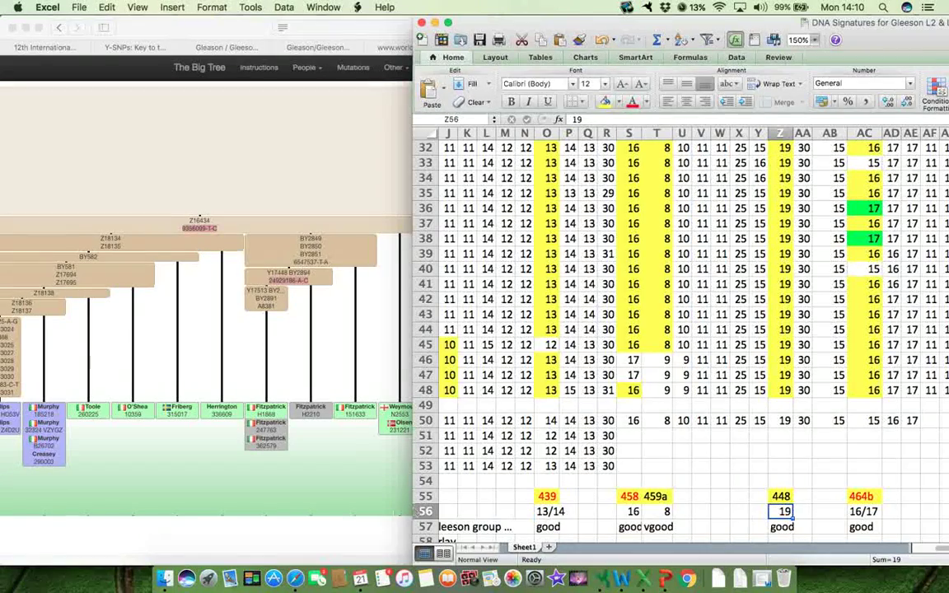
pyautogui.press('super+Tab')
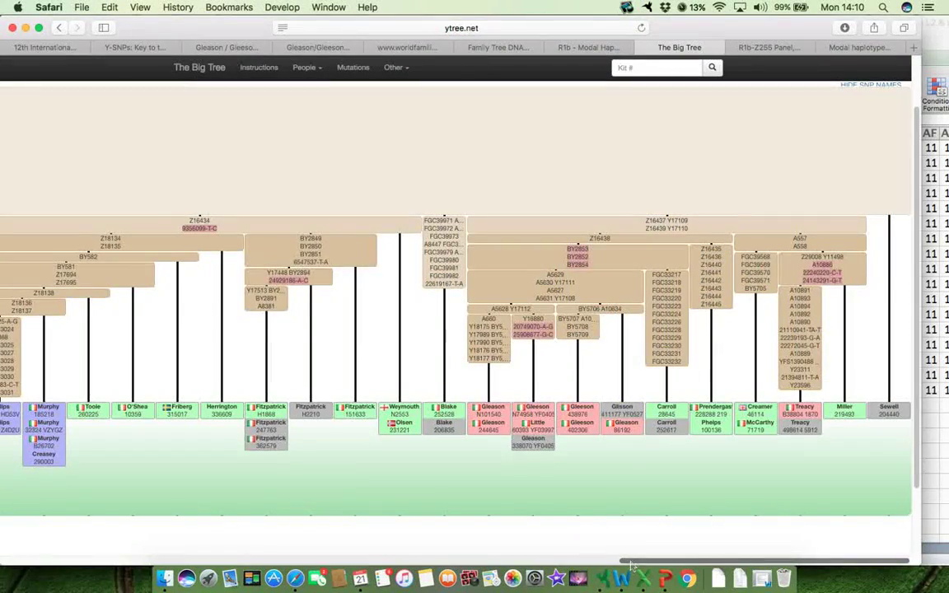
pyautogui.hscroll(-10, 457, 313)
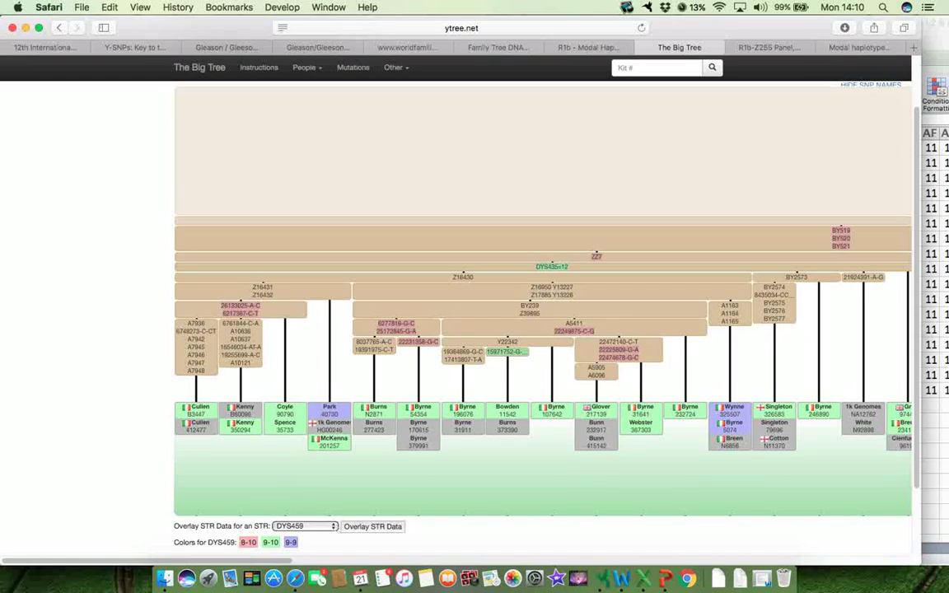
pyautogui.click(305, 526)
pyautogui.scroll(-5, 332, 533)
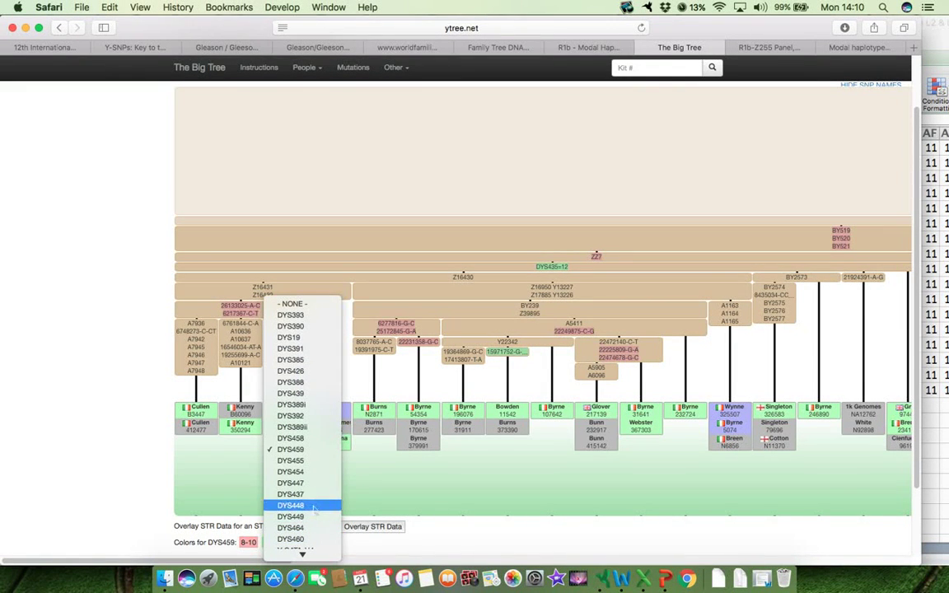
pyautogui.click(314, 506)
pyautogui.click(373, 527)
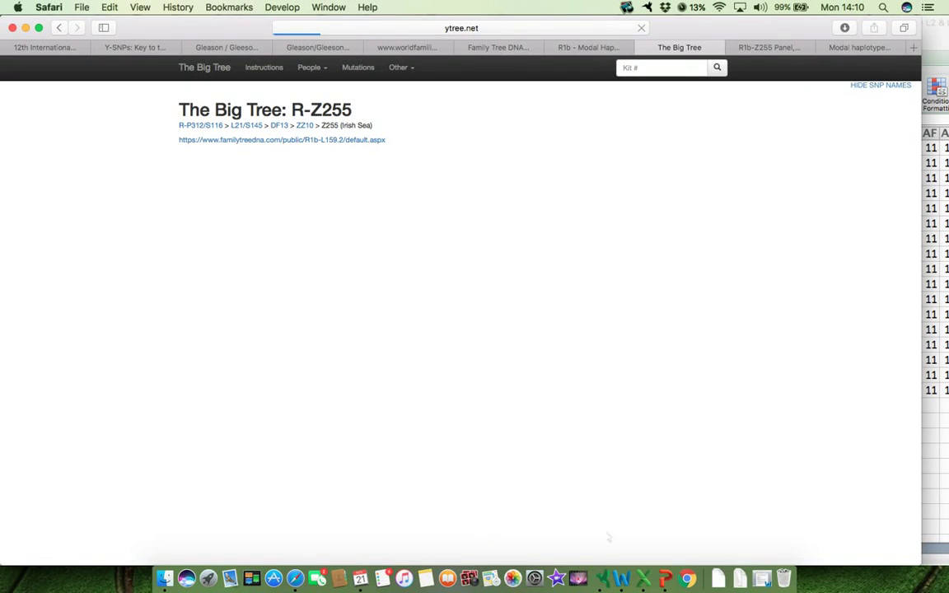
# Step: Recheck the 448 signature value in Excel and compare the DYS448 colours across the tree to the Z16438 branch
pyautogui.click(935, 465)
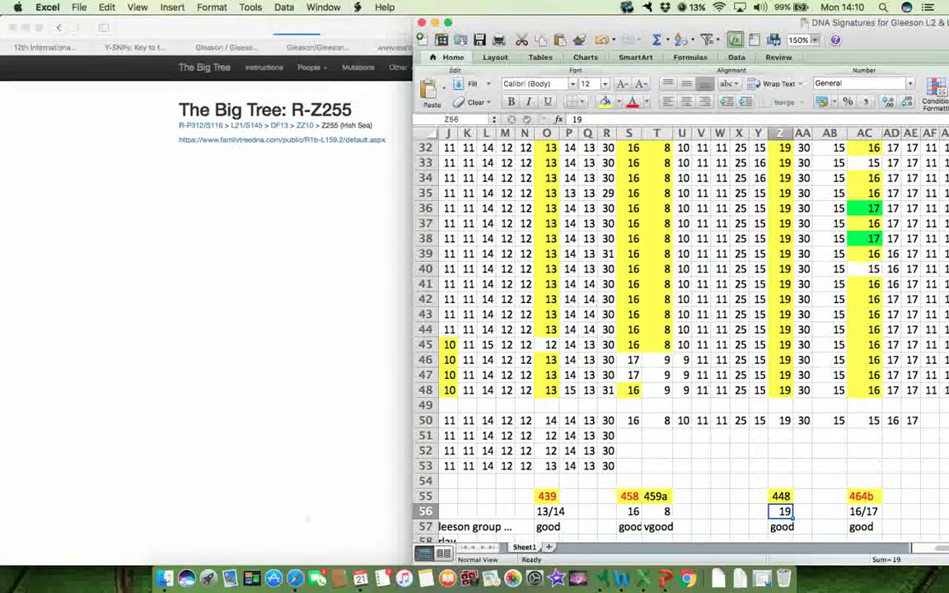
pyautogui.click(305, 517)
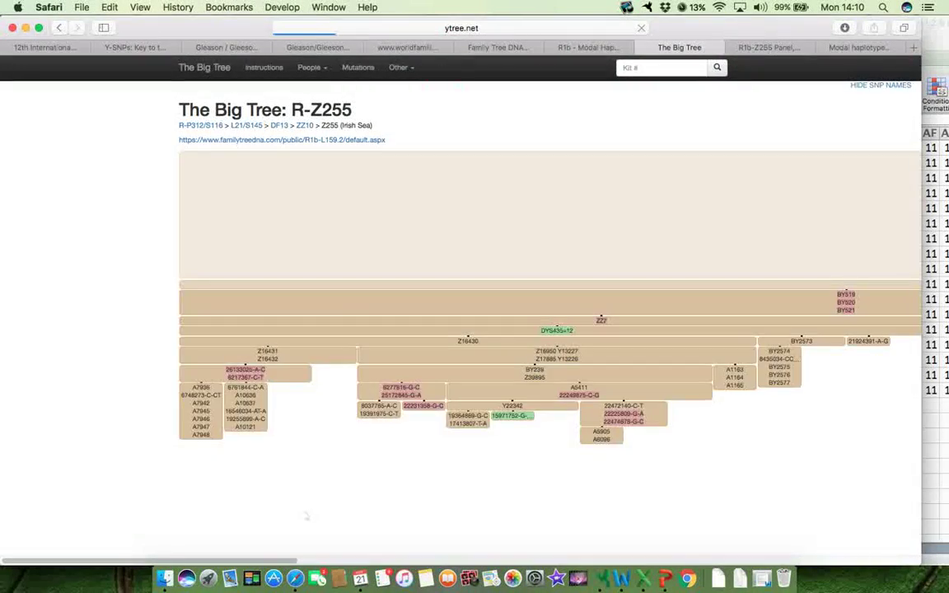
pyautogui.scroll(-5, 288, 494)
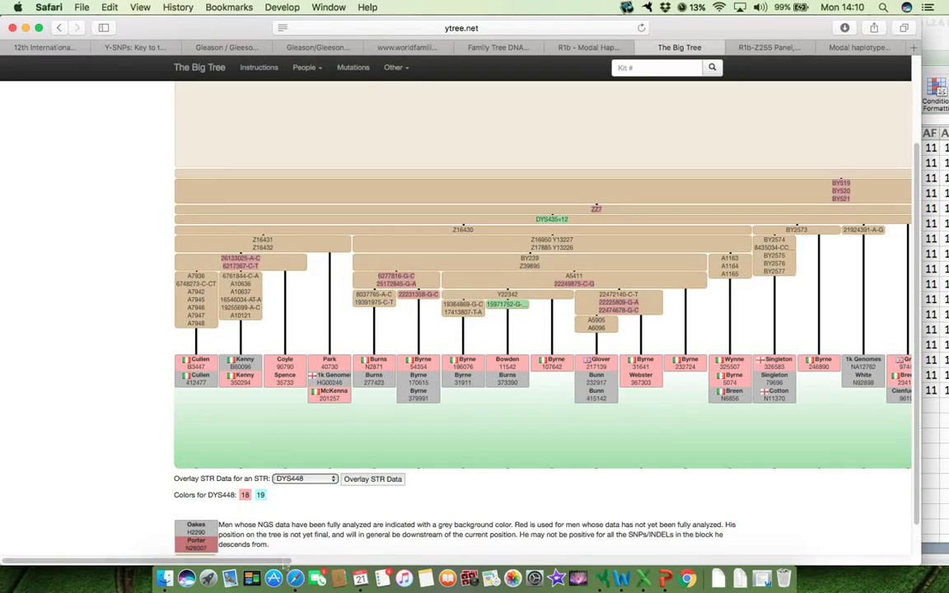
pyautogui.hscroll(10, 456, 313)
pyautogui.hscroll(15, 456, 313)
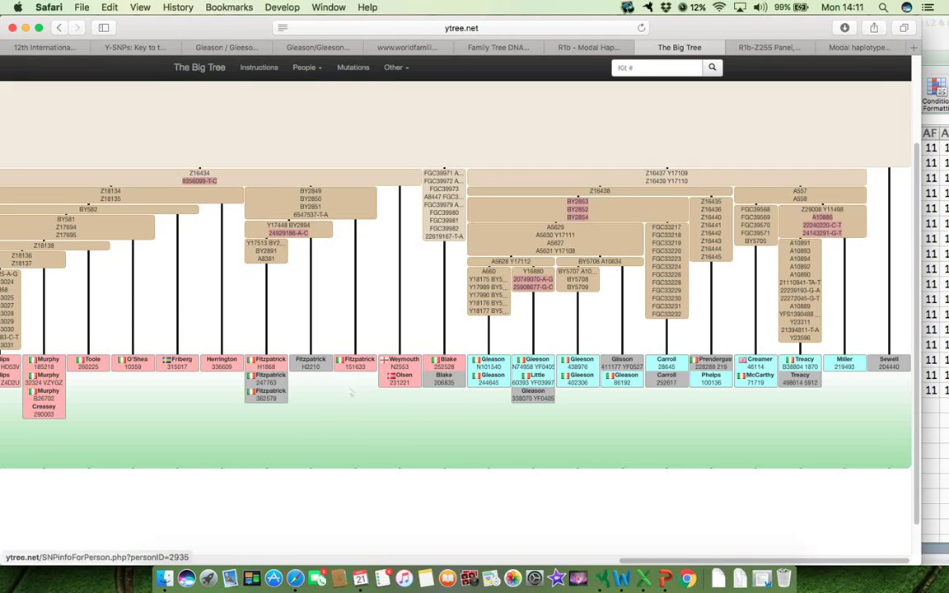
# Step: Check the 464b signature marker in Excel and overlay the DYS464 STR data on the tree in Safari
pyautogui.click(939, 449)
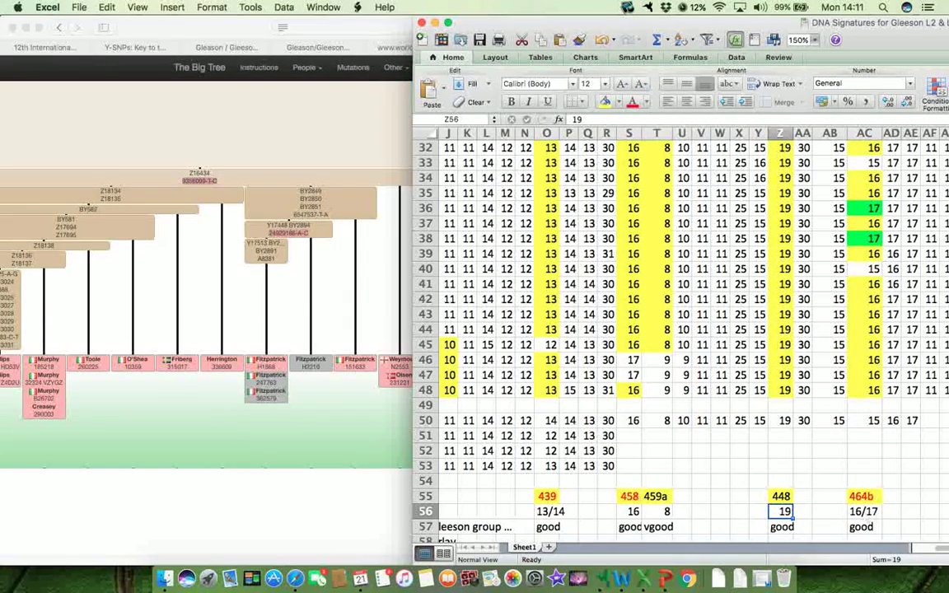
pyautogui.press('super+Tab')
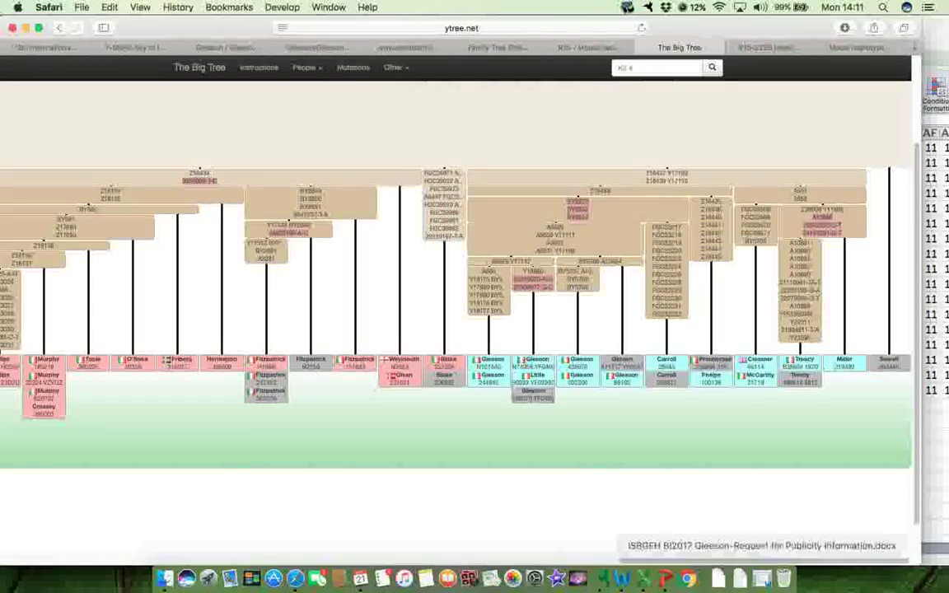
pyautogui.hscroll(-15, 456, 272)
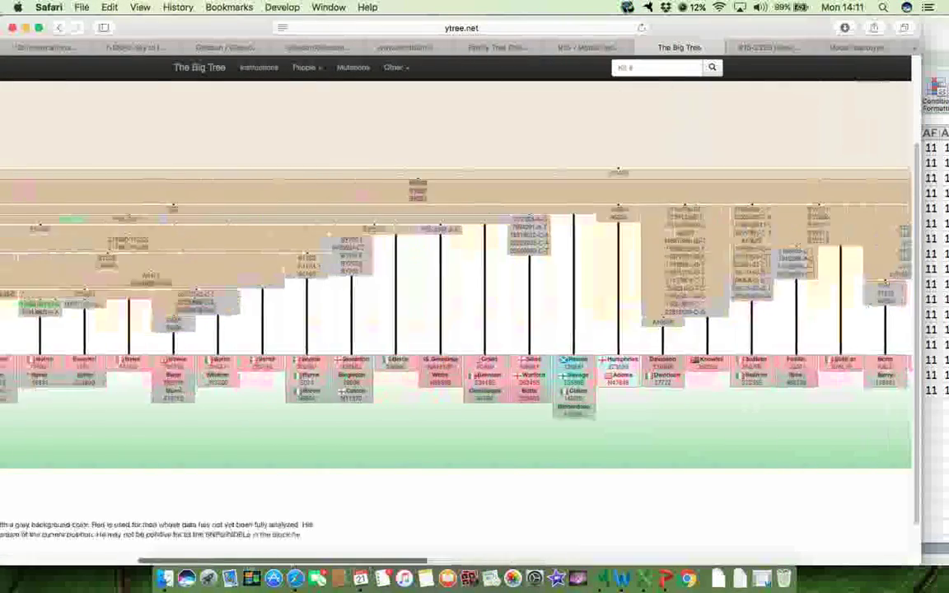
pyautogui.click(304, 479)
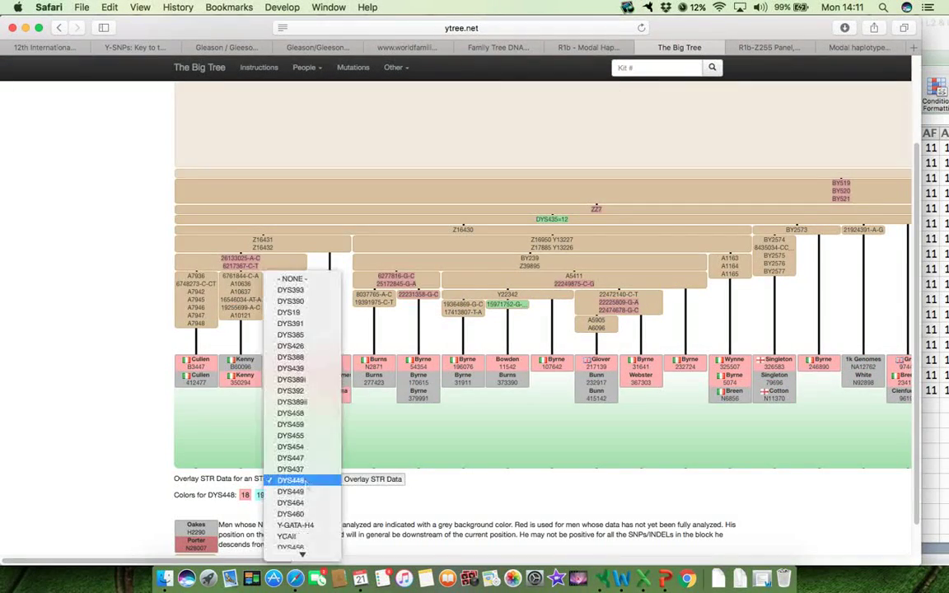
pyautogui.click(326, 505)
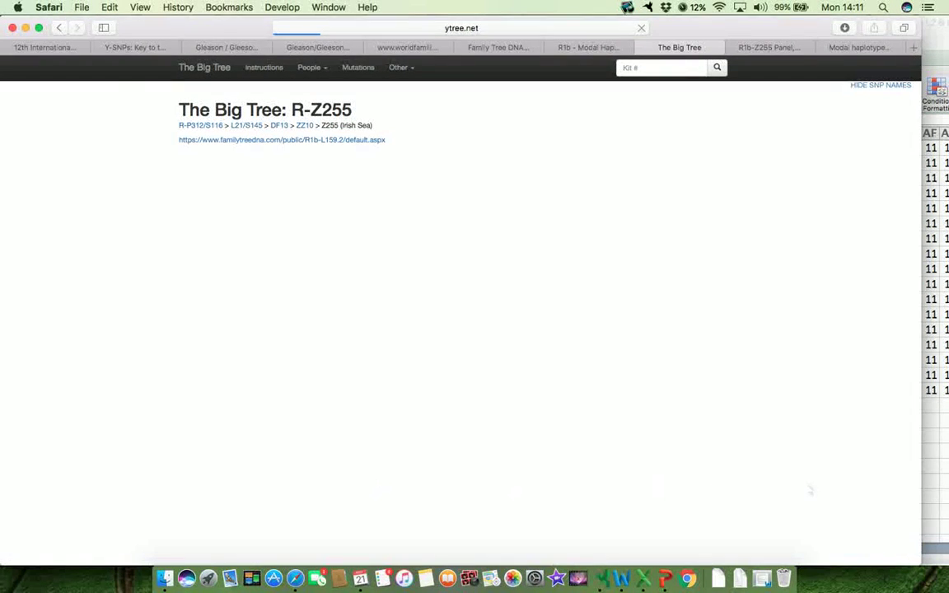
# Step: Select the 464b signature value in Excel and compare the DYS464 colours across the tree in Safari to the Z16438 branch
pyautogui.press('super+Tab')
pyautogui.click(863, 512)
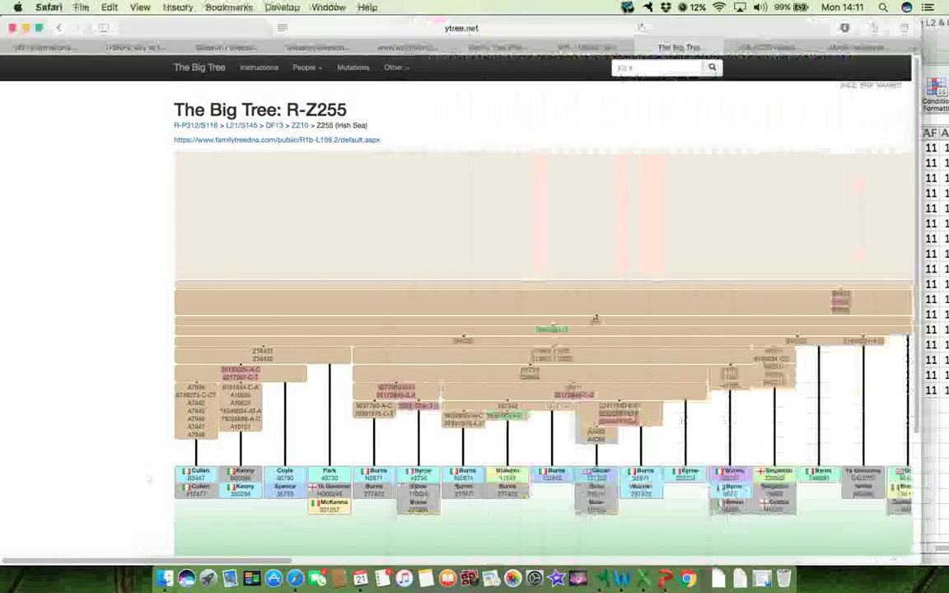
pyautogui.scroll(-5, 544, 329)
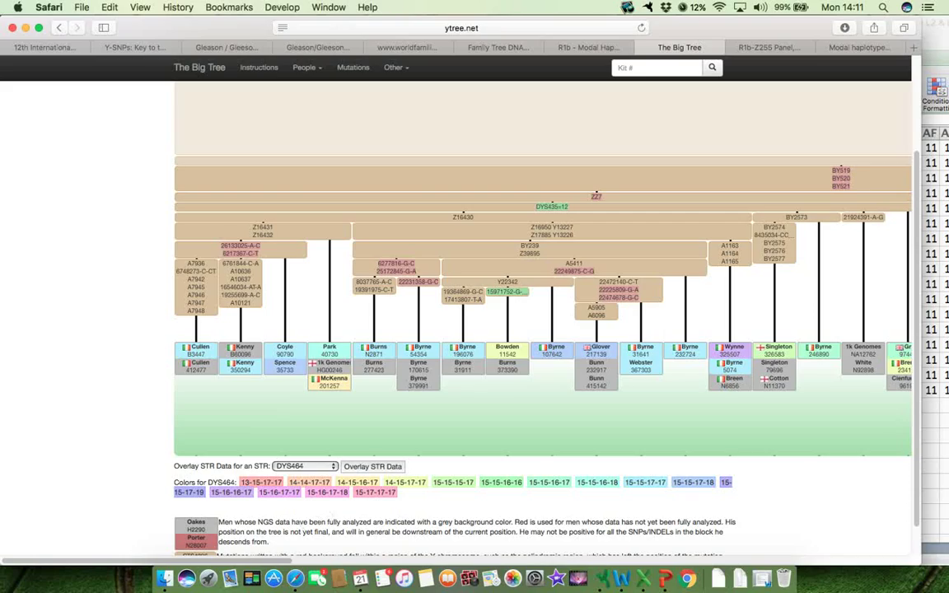
pyautogui.hscroll(5, 254, 509)
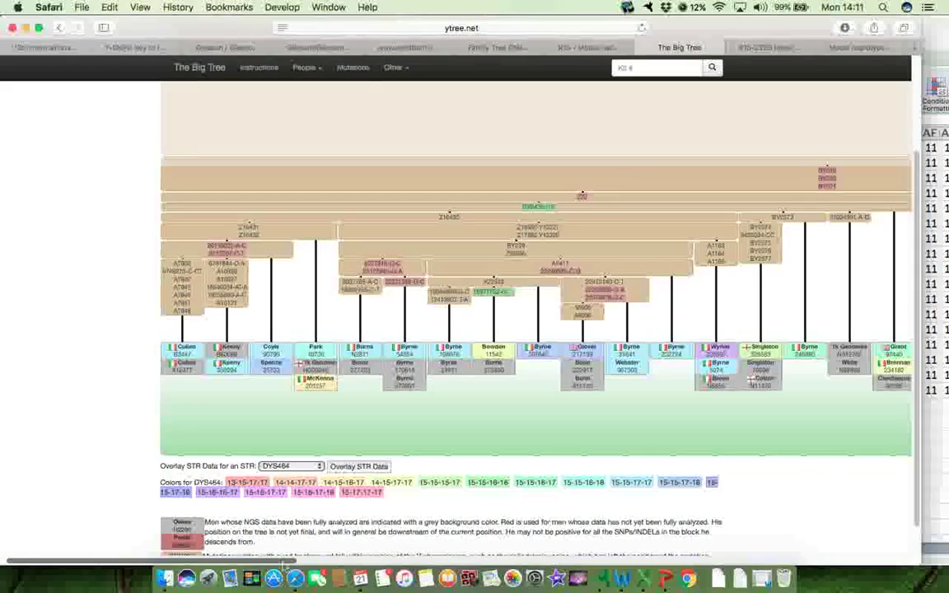
pyautogui.hscroll(20, 455, 271)
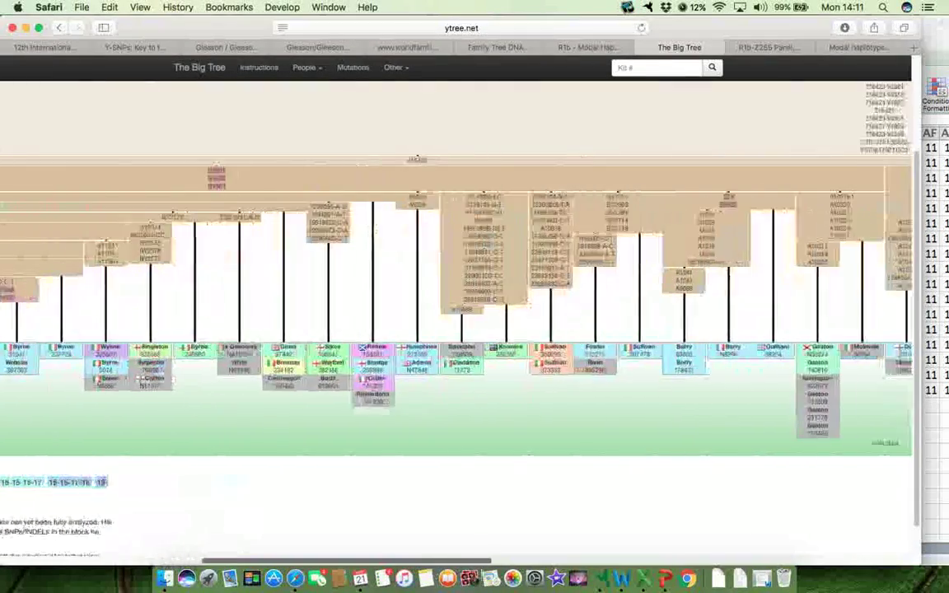
pyautogui.hscroll(20, 456, 272)
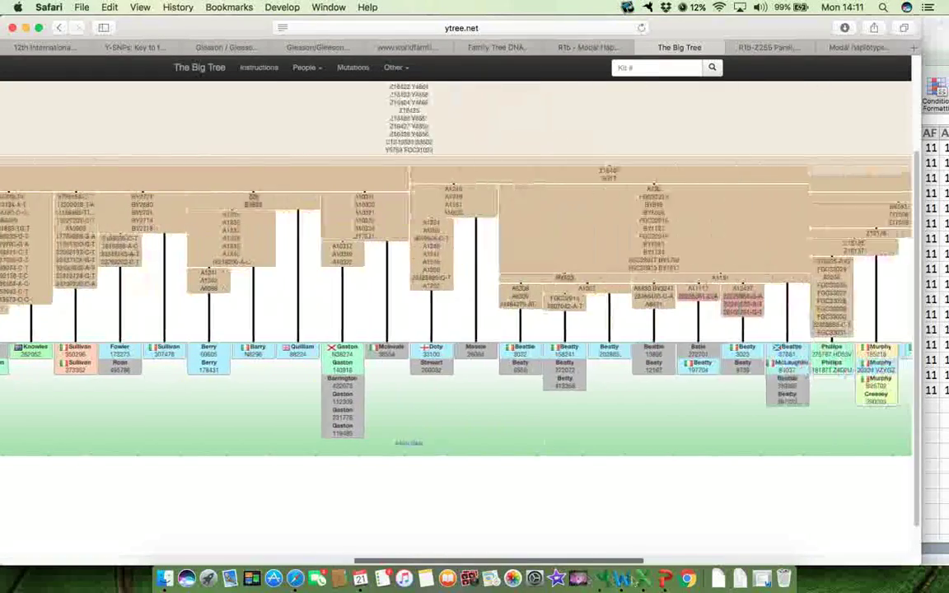
pyautogui.hscroll(20, 456, 272)
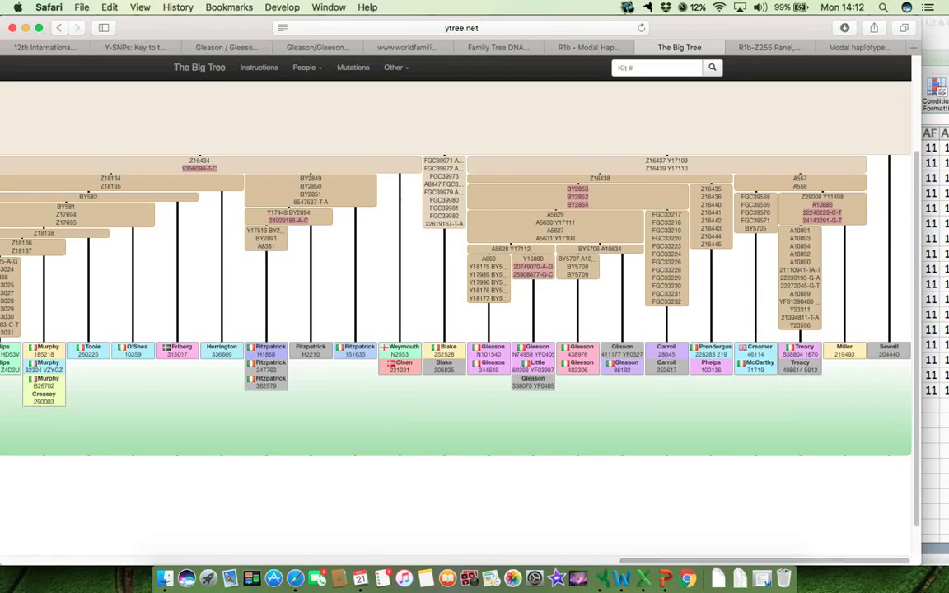
# Step: Switch to Excel and look along the signature rows beyond 464b as far as the 710 marker in column BV
pyautogui.press('super+Tab')
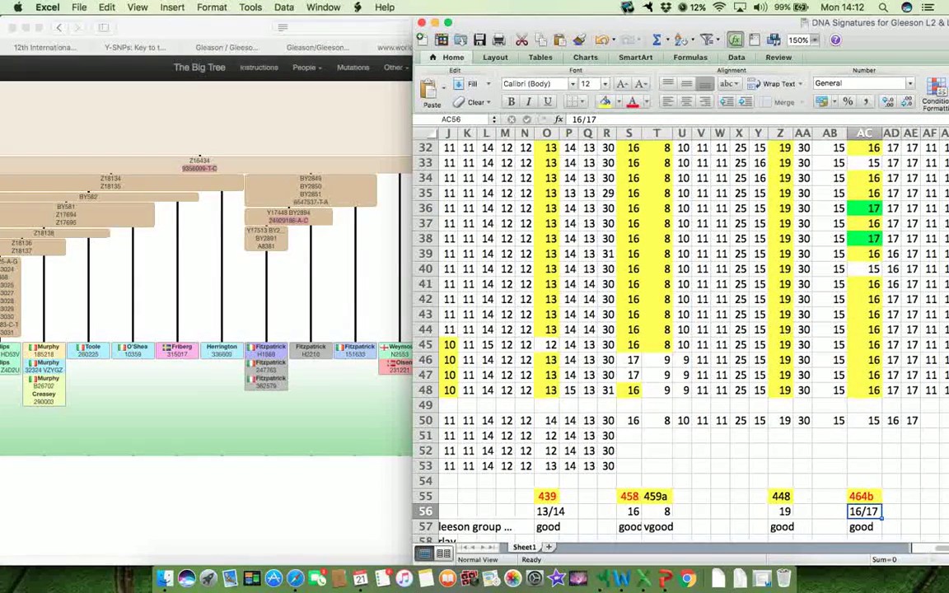
pyautogui.hscroll(2, 684, 330)
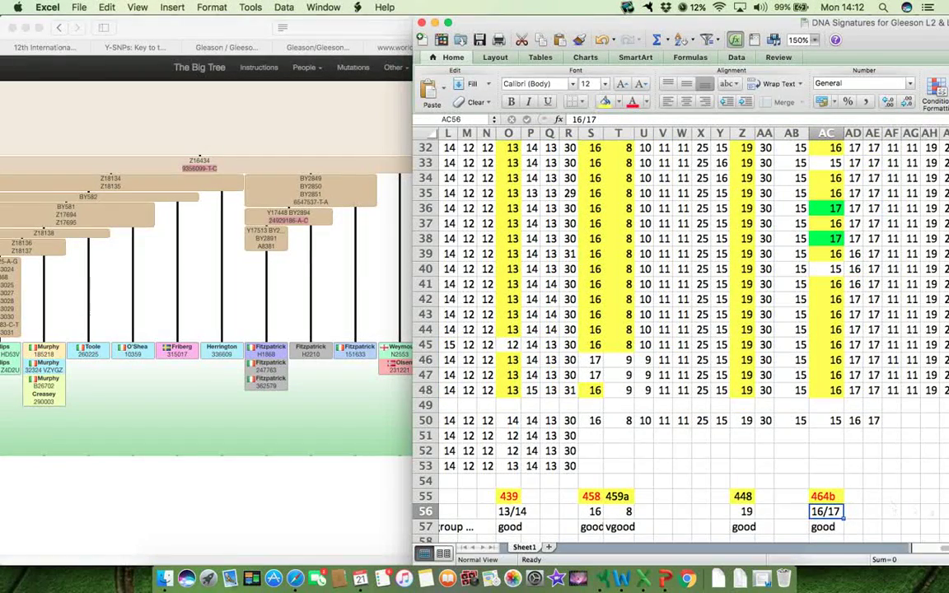
pyautogui.press('Right')
pyautogui.press('Right')
pyautogui.press('Right')
pyautogui.press('Right')
pyautogui.press('Right')
pyautogui.press('Right')
pyautogui.press('Right')
pyautogui.press('Right')
pyautogui.press('Right')
pyautogui.press('Right')
pyautogui.press('Right')
pyautogui.press('Right')
pyautogui.press('Right')
pyautogui.press('Right')
pyautogui.press('Right')
pyautogui.press('Right')
pyautogui.press('Right')
pyautogui.press('Right')
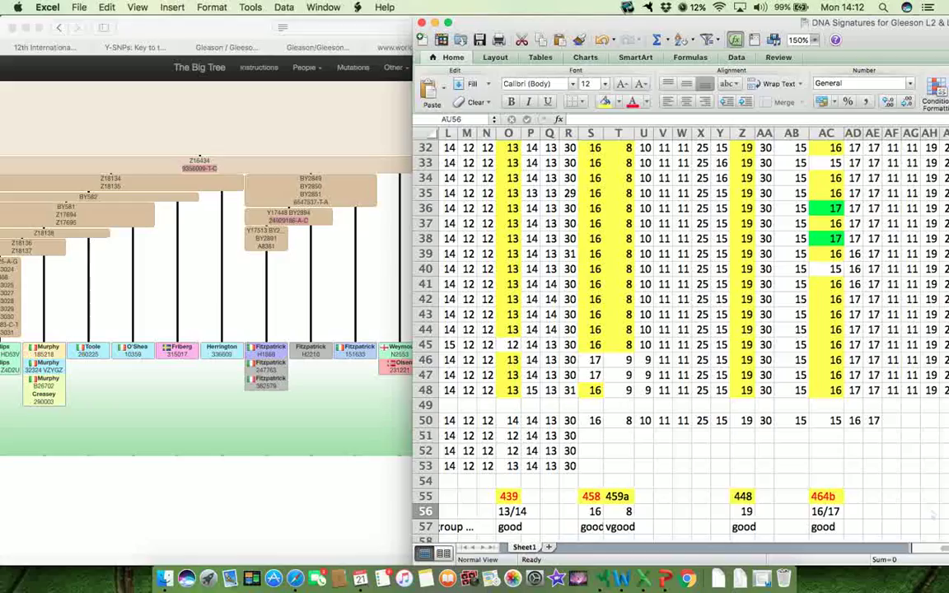
pyautogui.hscroll(10, 683, 272)
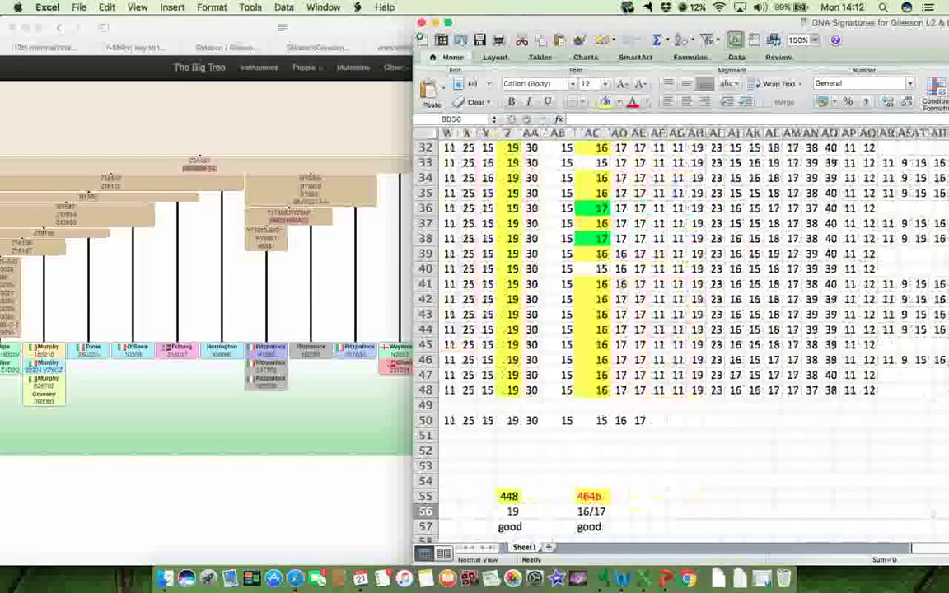
pyautogui.hscroll(10, 683, 272)
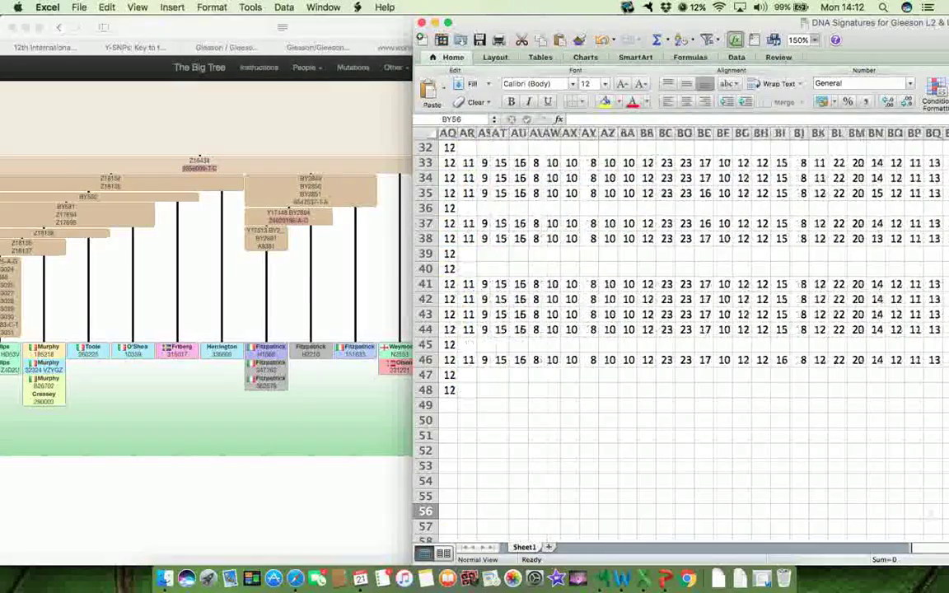
pyautogui.press('Right')
pyautogui.press('Right')
pyautogui.press('Right')
pyautogui.press('Right')
pyautogui.press('Right')
pyautogui.press('Right')
pyautogui.press('Right')
pyautogui.press('Right')
pyautogui.press('Right')
pyautogui.press('Right')
pyautogui.press('Right')
pyautogui.press('Right')
pyautogui.press('Right')
pyautogui.press('Right')
pyautogui.press('Right')
pyautogui.press('Right')
pyautogui.press('Right')
pyautogui.press('Right')
pyautogui.press('Right')
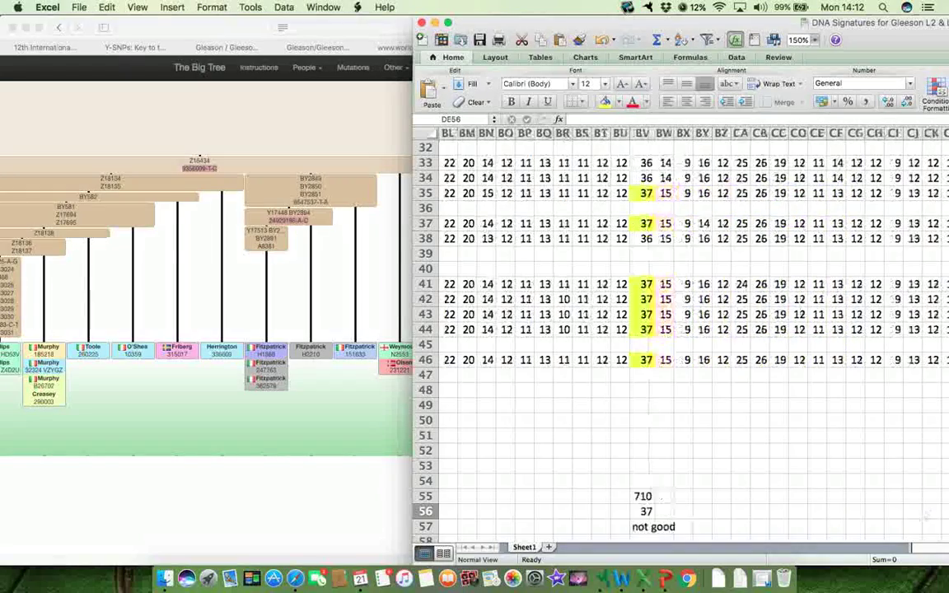
# Step: Look further along the signature rows beyond 710 as far as the 532 marker in column CY
pyautogui.press('Right')
pyautogui.press('Right')
pyautogui.press('Right')
pyautogui.press('Right')
pyautogui.press('Right')
pyautogui.press('Right')
pyautogui.press('Right')
pyautogui.press('Right')
pyautogui.press('Right')
pyautogui.press('Right')
pyautogui.press('Right')
pyautogui.press('Right')
pyautogui.press('Right')
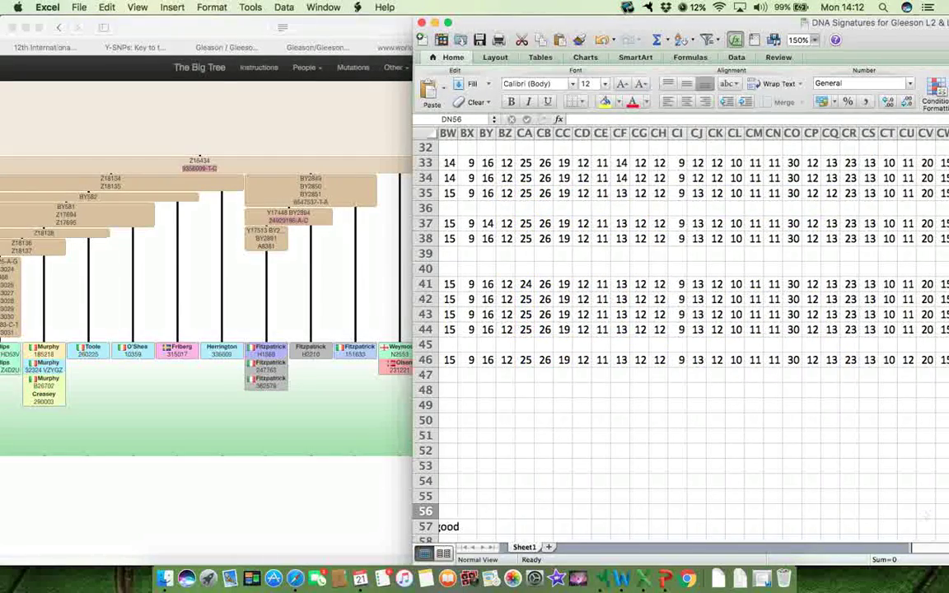
pyautogui.hscroll(5, 683, 330)
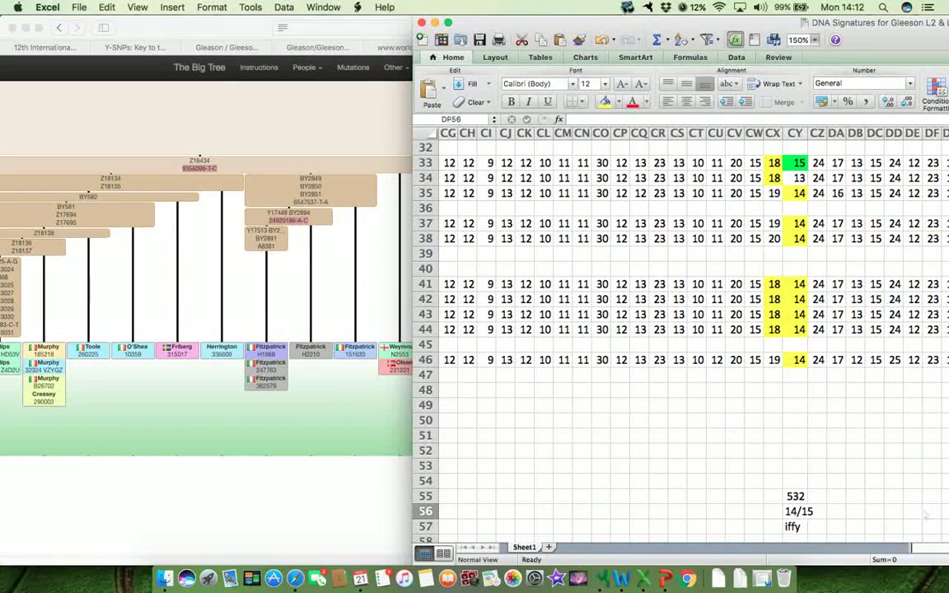
# Step: Return along row 55 to the 710 signature marker in column BV
pyautogui.click(451, 497)
pyautogui.press('Left')
pyautogui.press('Left')
pyautogui.press('Left')
pyautogui.press('Left')
pyautogui.press('Left')
pyautogui.press('Left')
pyautogui.press('Left')
pyautogui.press('Left')
pyautogui.press('Left')
pyautogui.press('Left')
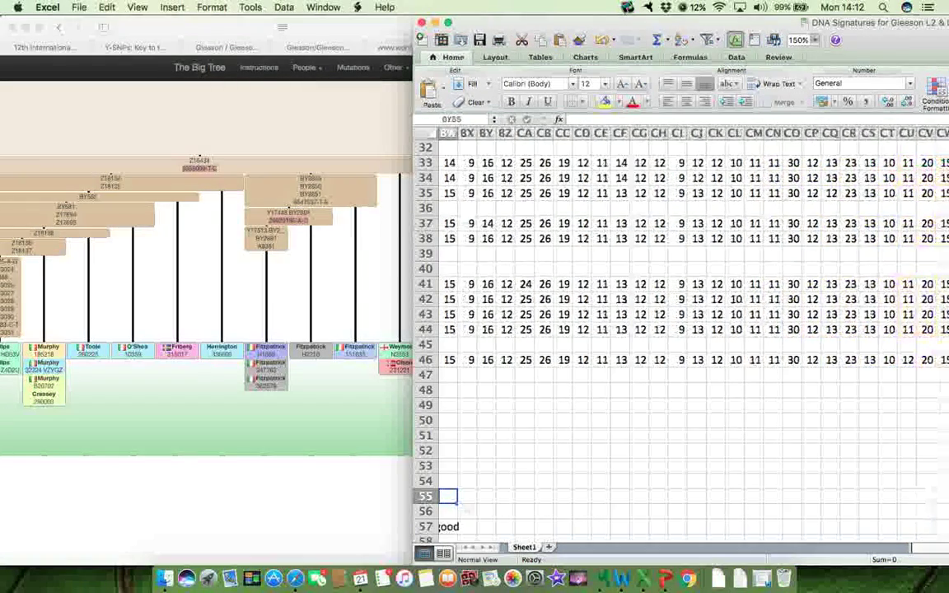
pyautogui.press('Left')
pyautogui.press('Left')
# Step: Switch to Safari and overlay the DYS710 STR data on the tree
pyautogui.press('super+Tab')
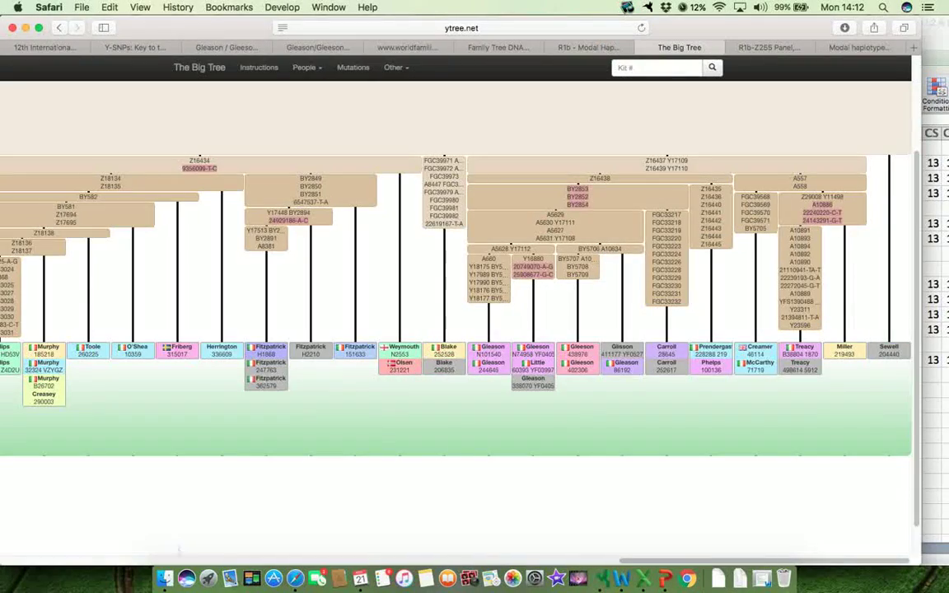
pyautogui.hscroll(-15, 457, 263)
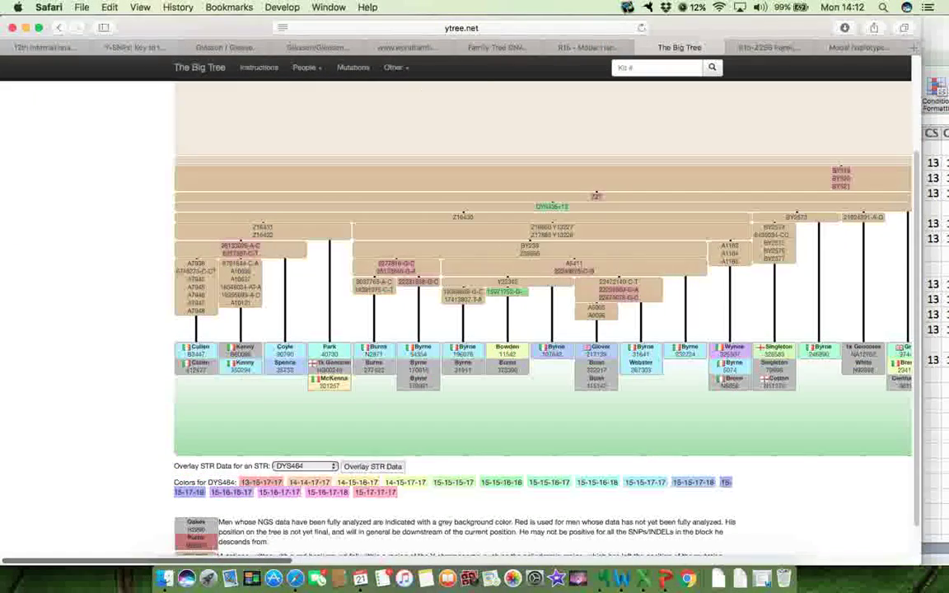
pyautogui.click(334, 466)
pyautogui.scroll(-5, 331, 478)
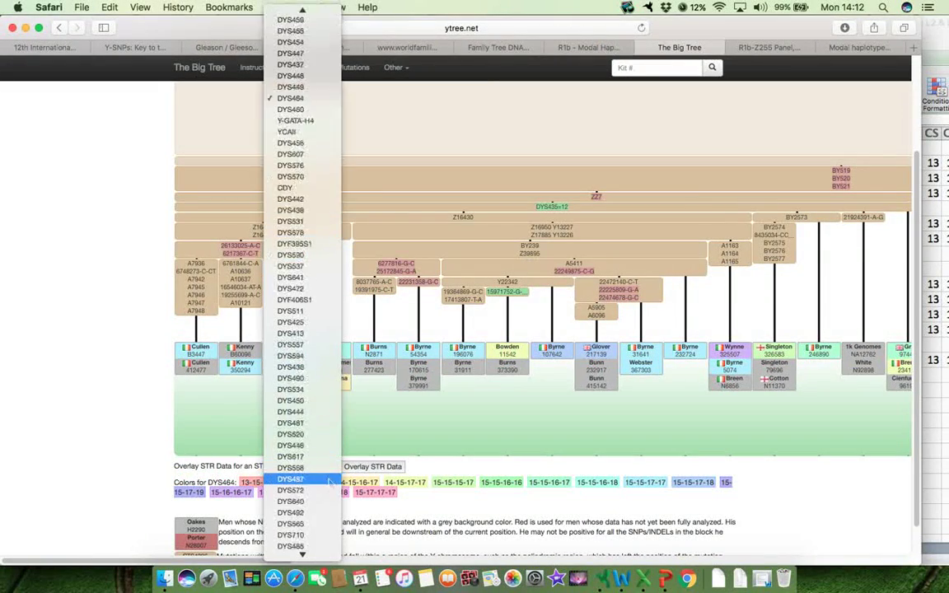
pyautogui.scroll(-4, 329, 482)
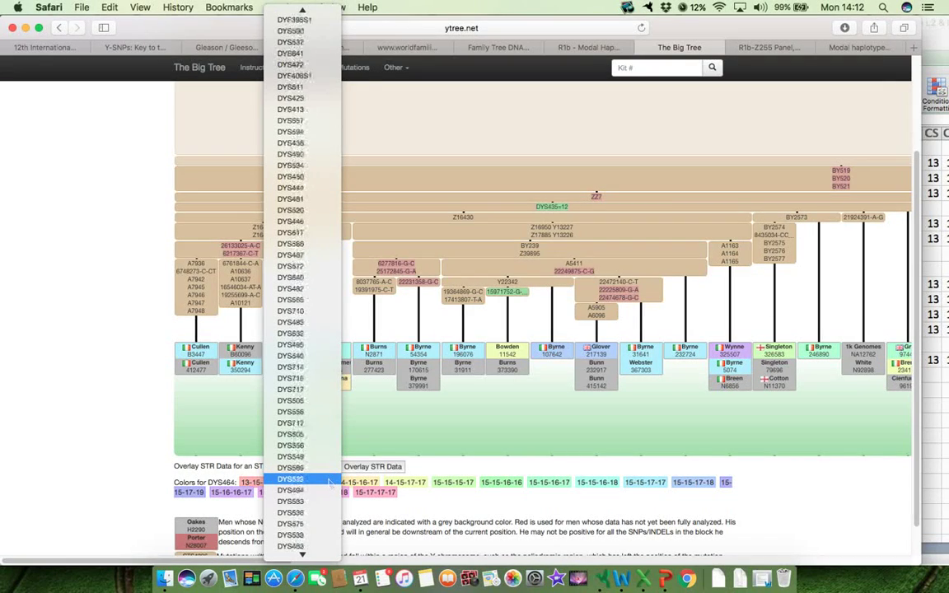
pyautogui.scroll(-5, 329, 482)
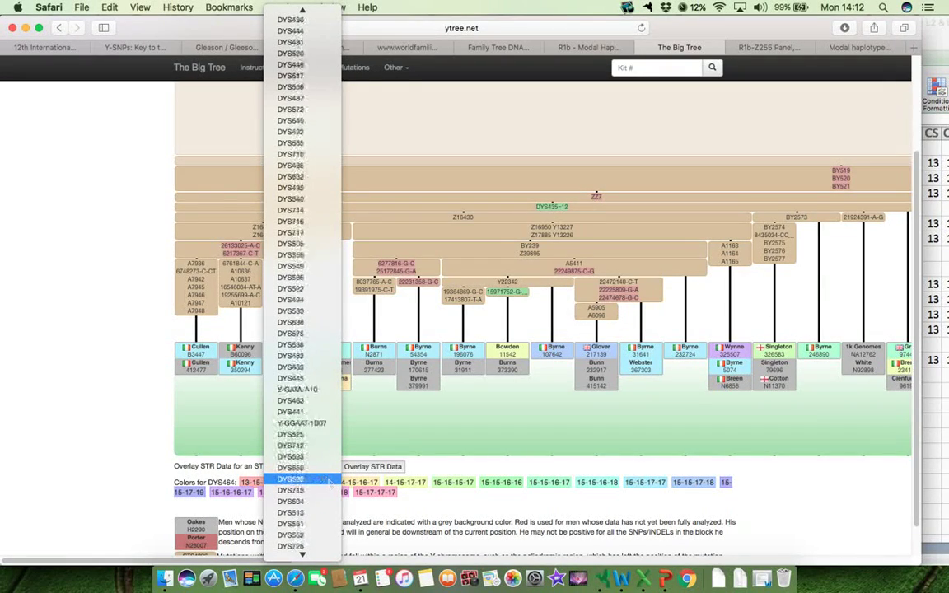
pyautogui.scroll(-1, 330, 482)
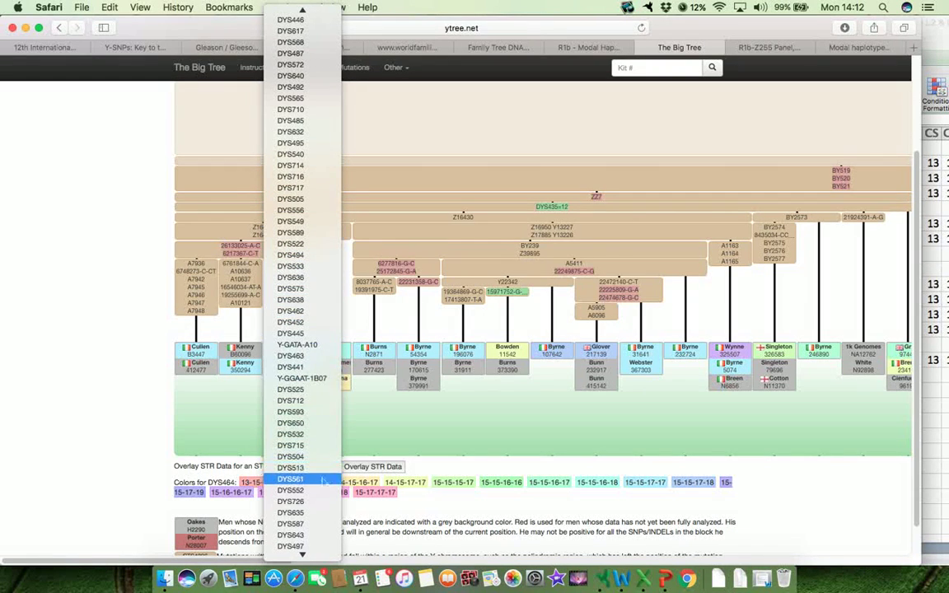
pyautogui.click(274, 107)
pyautogui.click(371, 466)
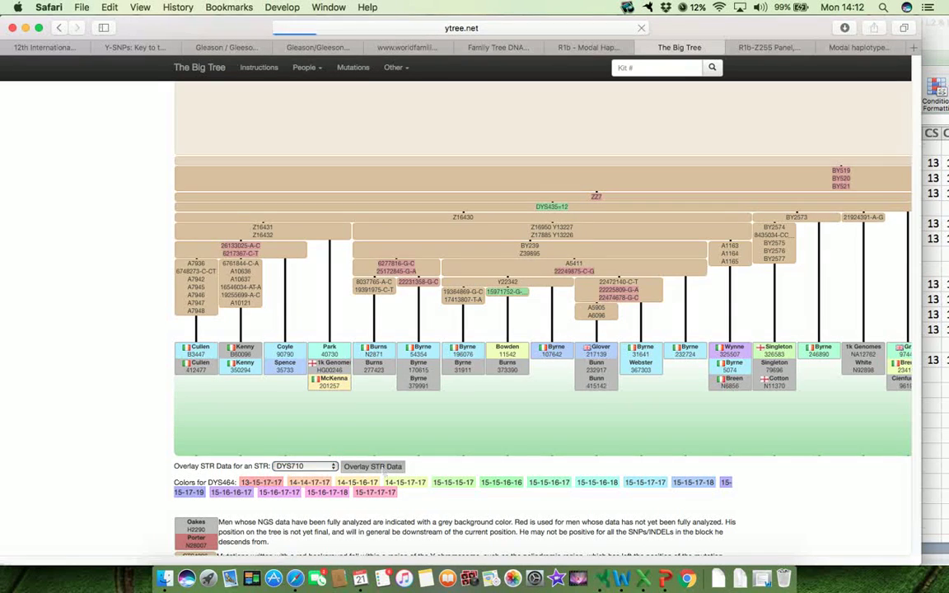
# Step: Recheck the 710 signature value in Excel and compare the DYS710 colours across the tree in Safari to the Z16438 branch
pyautogui.press('super+Tab')
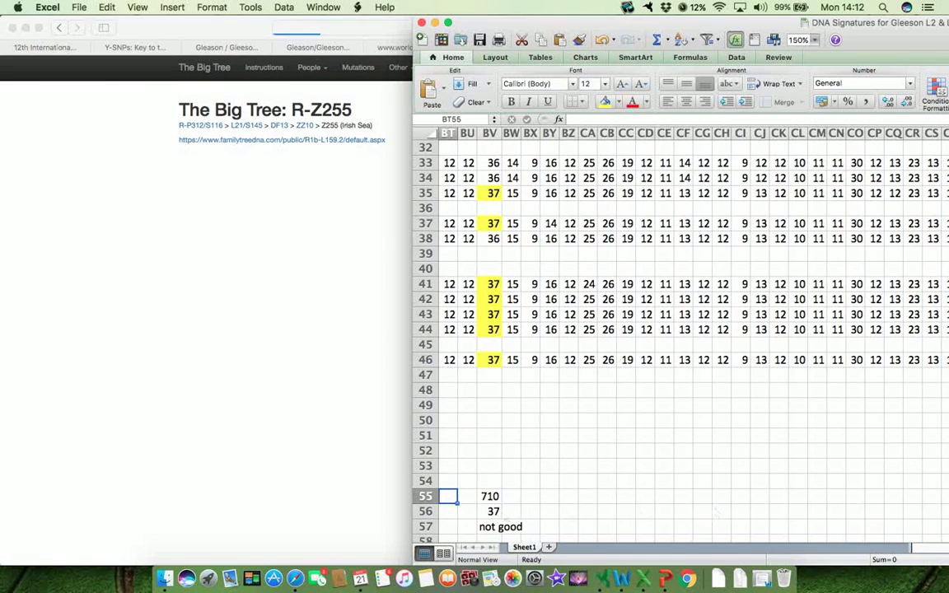
pyautogui.press('super+Tab')
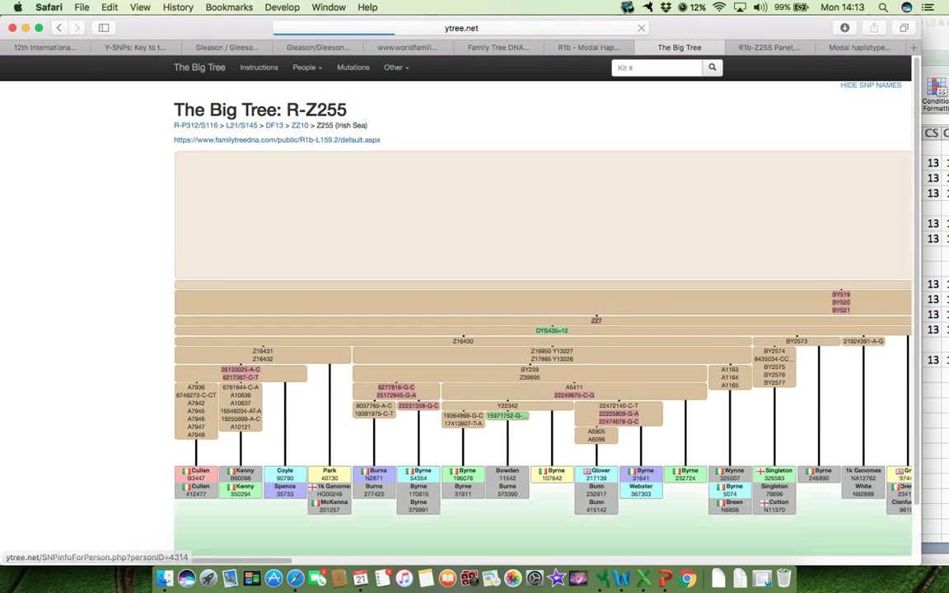
pyautogui.scroll(-3, 632, 492)
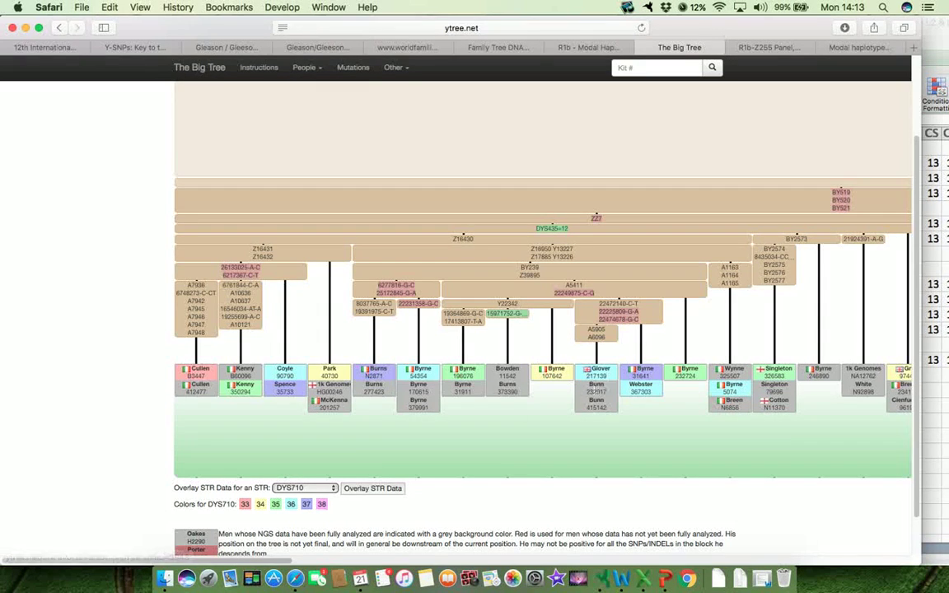
pyautogui.moveTo(280, 562); pyautogui.dragTo(742, 562)
pyautogui.hscroll(10, 567, 325)
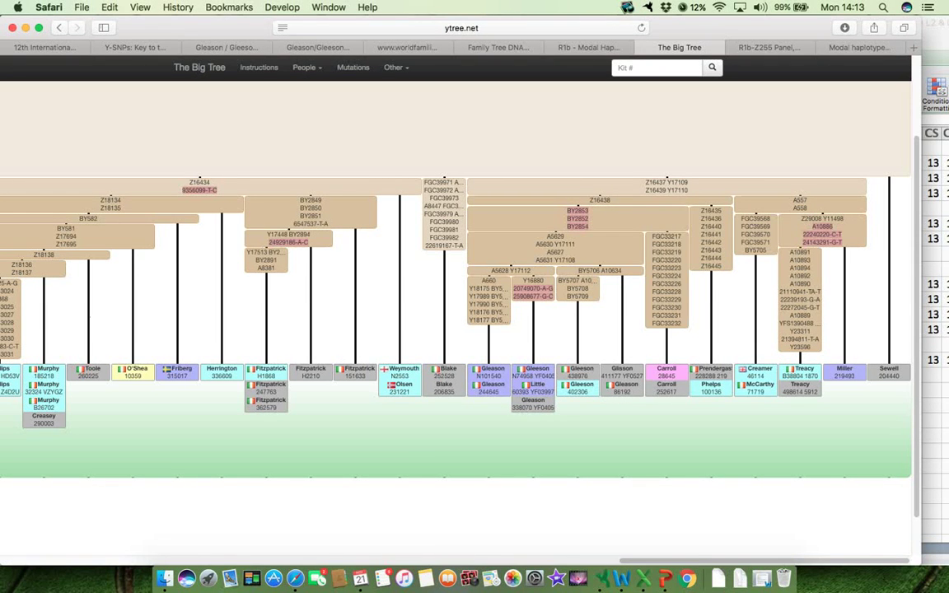
# Step: Check the 532 signature marker in Excel and overlay the DYS532 STR data on the tree in Safari
pyautogui.press('super+Tab')
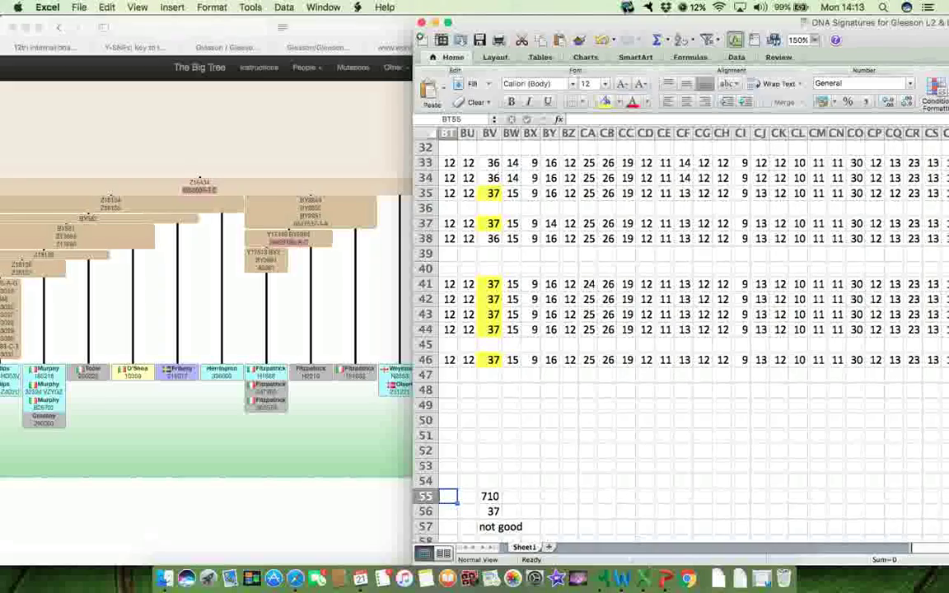
pyautogui.click(931, 511)
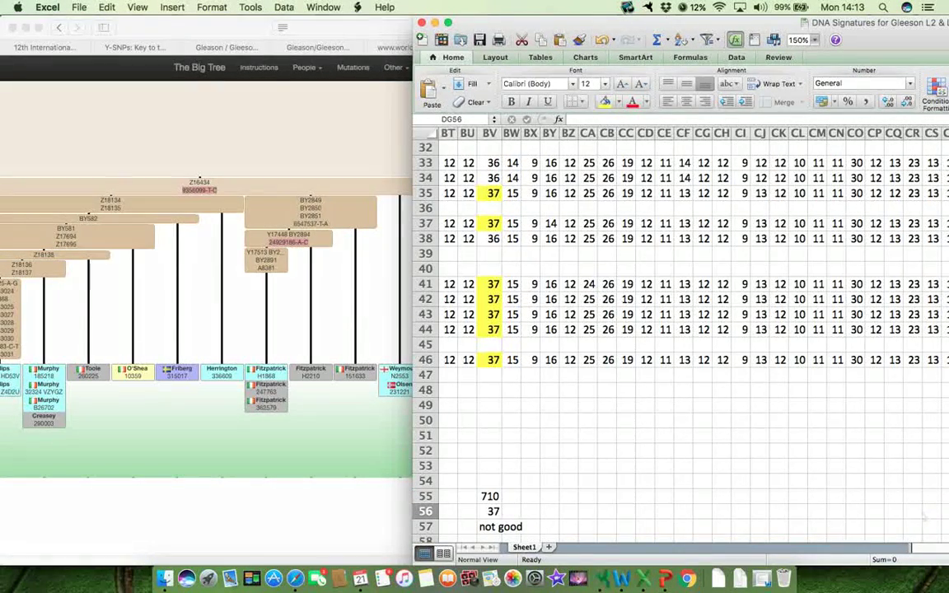
pyautogui.hscroll(10, 680, 329)
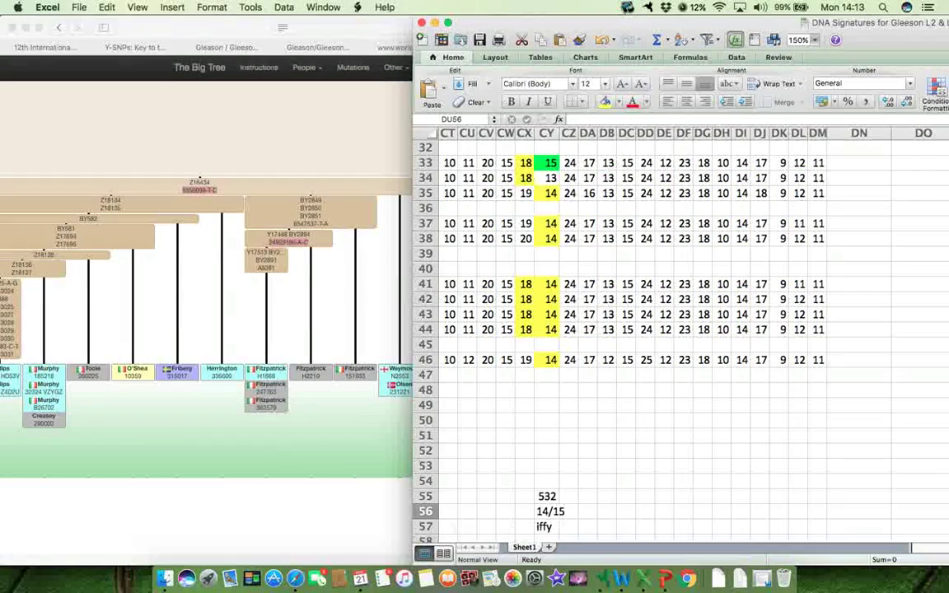
pyautogui.click(47, 520)
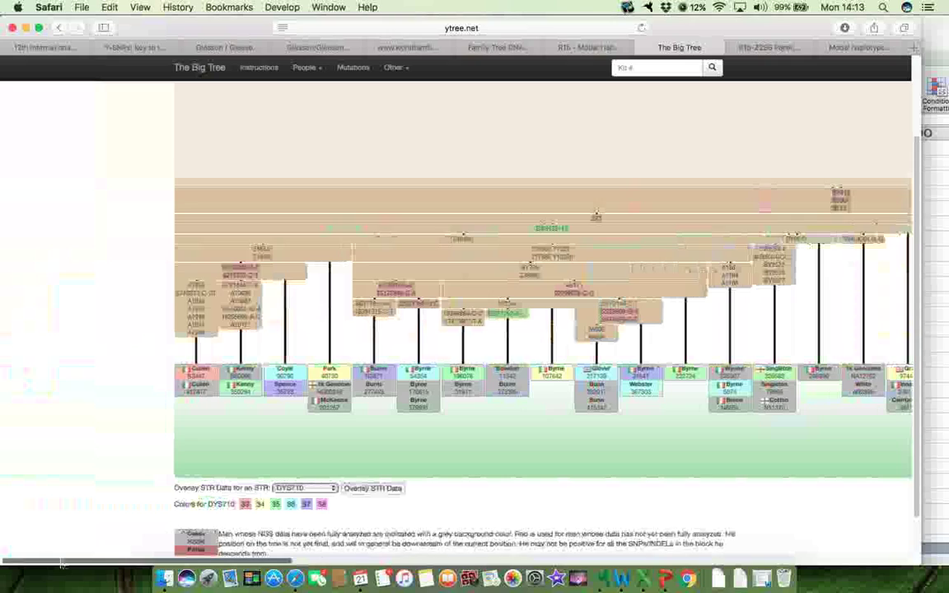
pyautogui.click(327, 488)
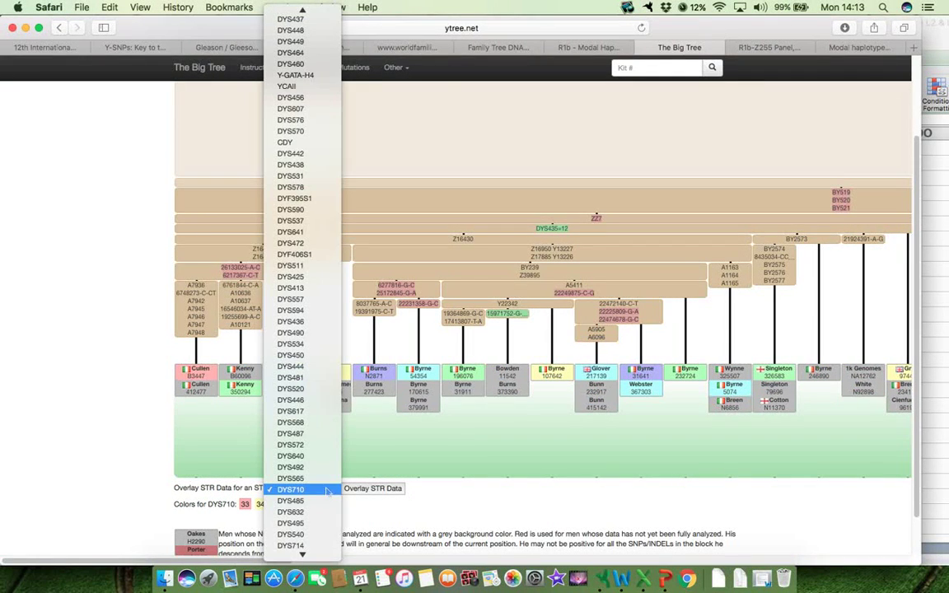
pyautogui.scroll(-5, 325, 497)
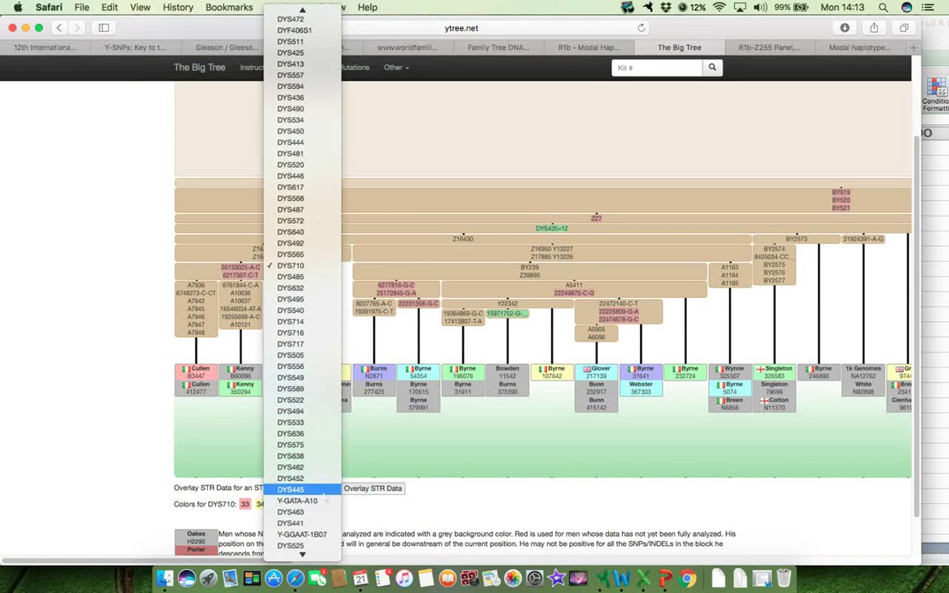
pyautogui.scroll(-5, 332, 498)
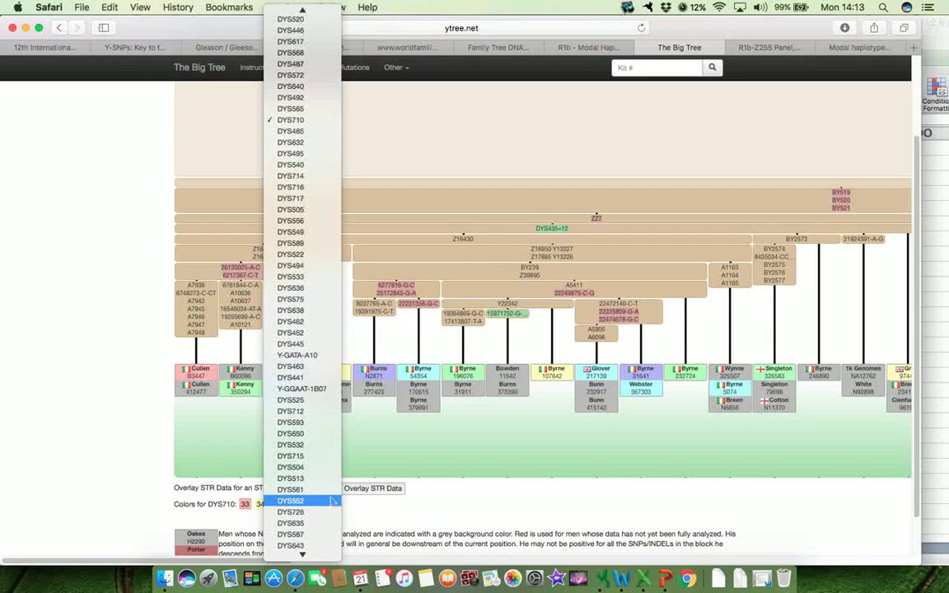
pyautogui.click(296, 445)
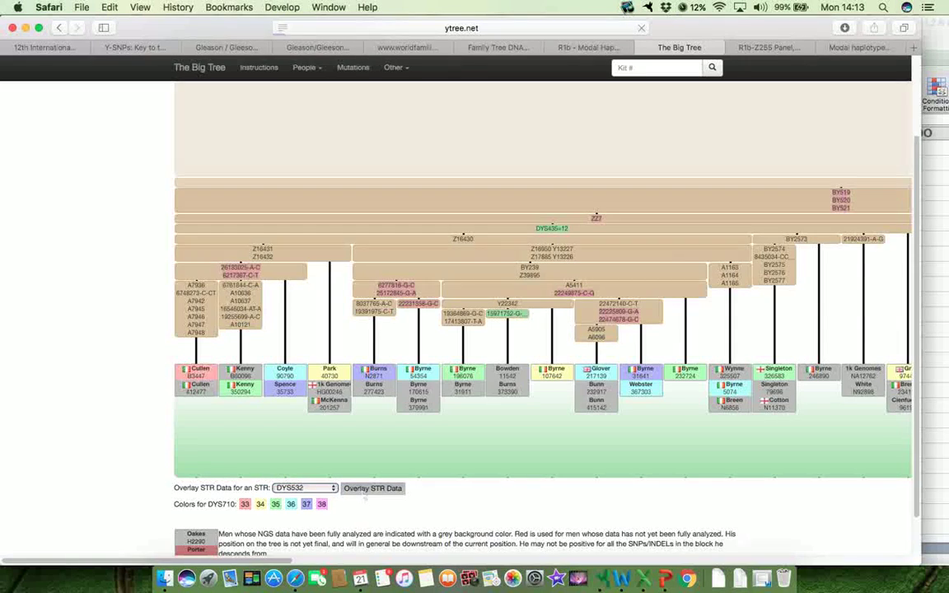
pyautogui.click(372, 488)
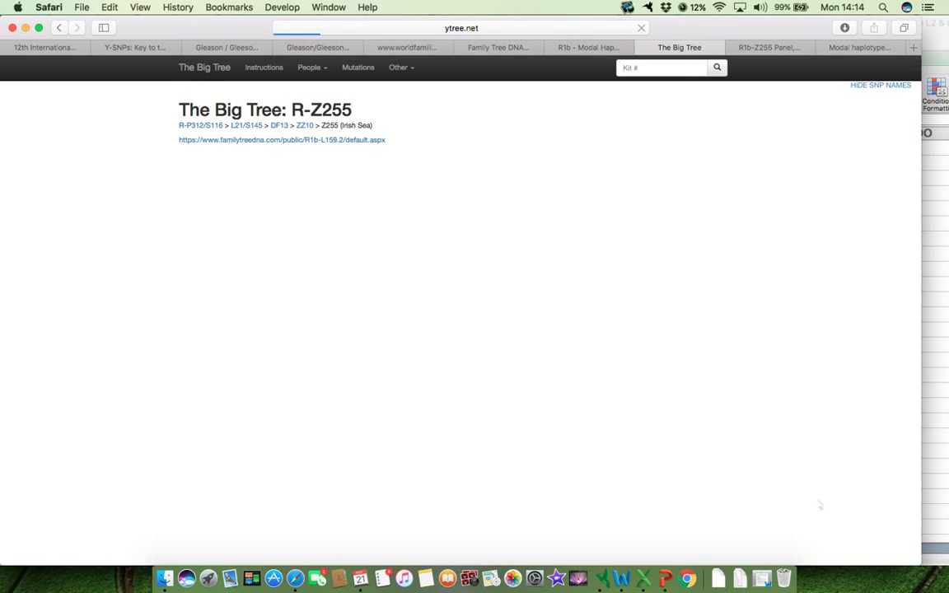
# Step: Recheck the 532 signature value in Excel, then compare the DYS532 colours across the tree in Safari as far as the Z16438 branch
pyautogui.click(935, 498)
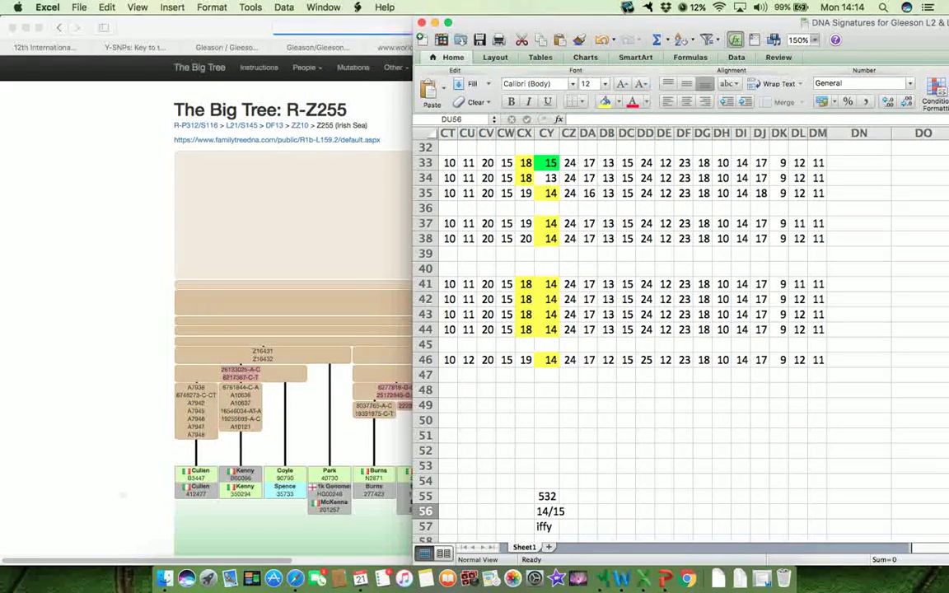
pyautogui.click(118, 445)
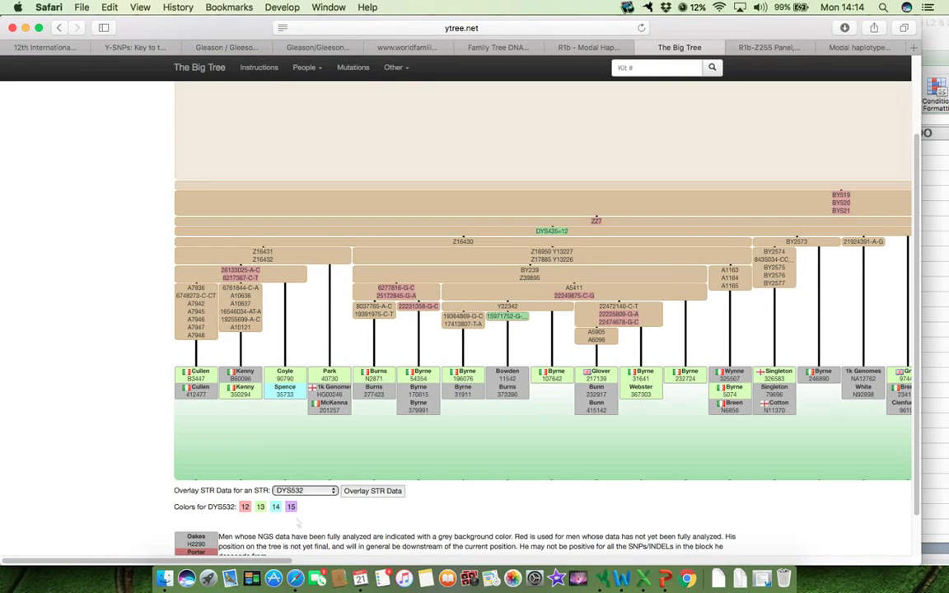
pyautogui.hscroll(15, 245, 511)
pyautogui.hscroll(20, 457, 280)
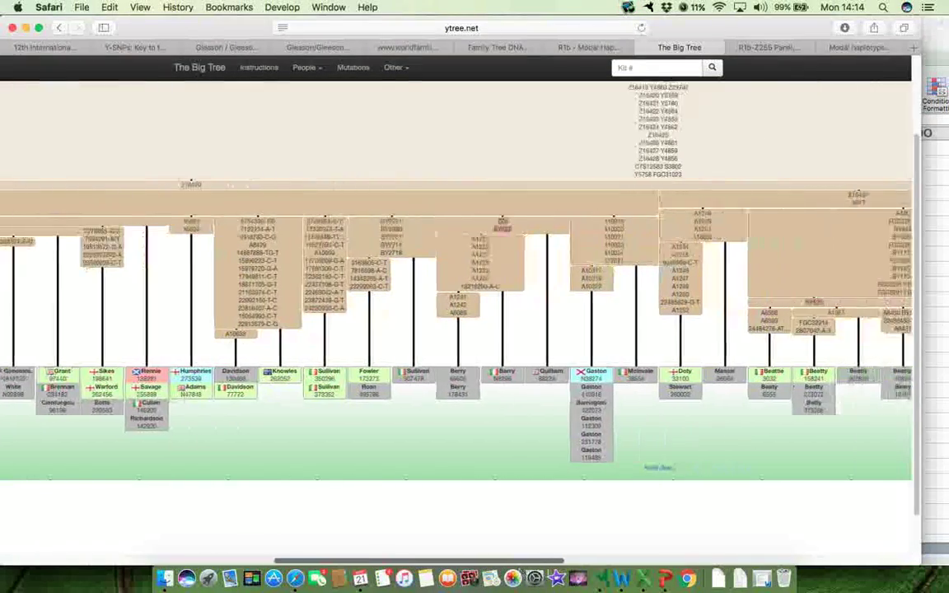
pyautogui.hscroll(10, 456, 280)
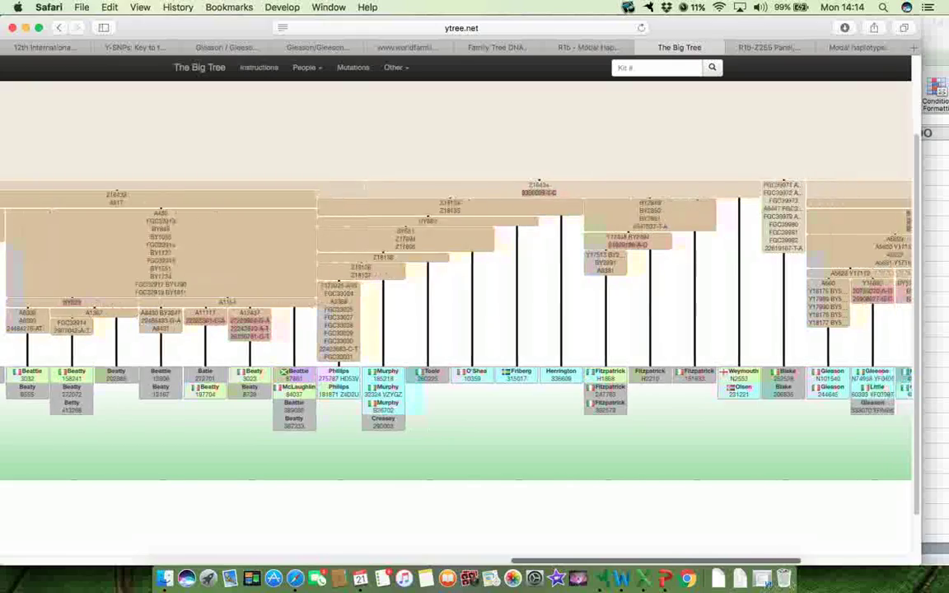
pyautogui.hscroll(3, 456, 280)
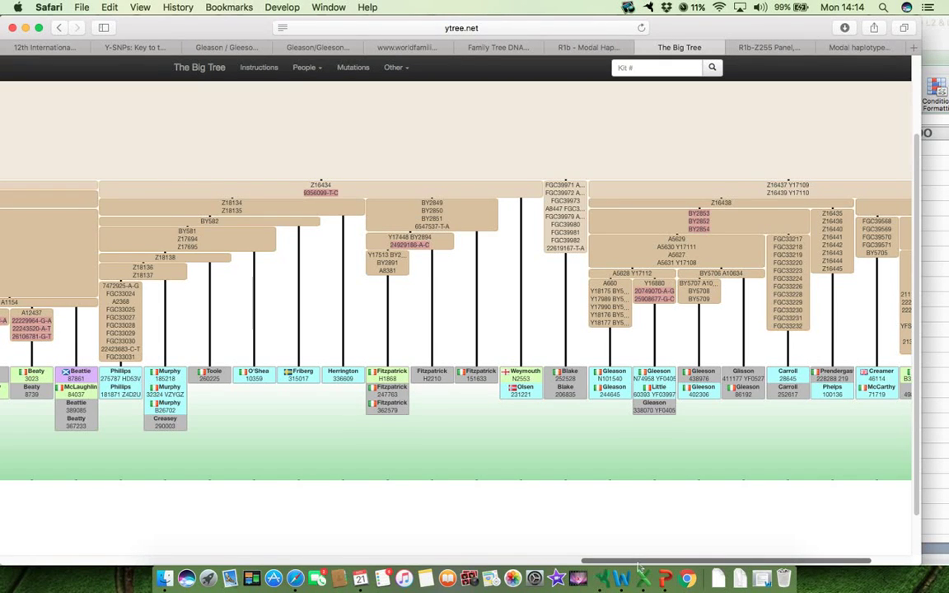
pyautogui.moveTo(639, 567)
pyautogui.mouseDown()
pyautogui.moveTo(676, 563)
pyautogui.moveTo(657, 564)
pyautogui.mouseUp()
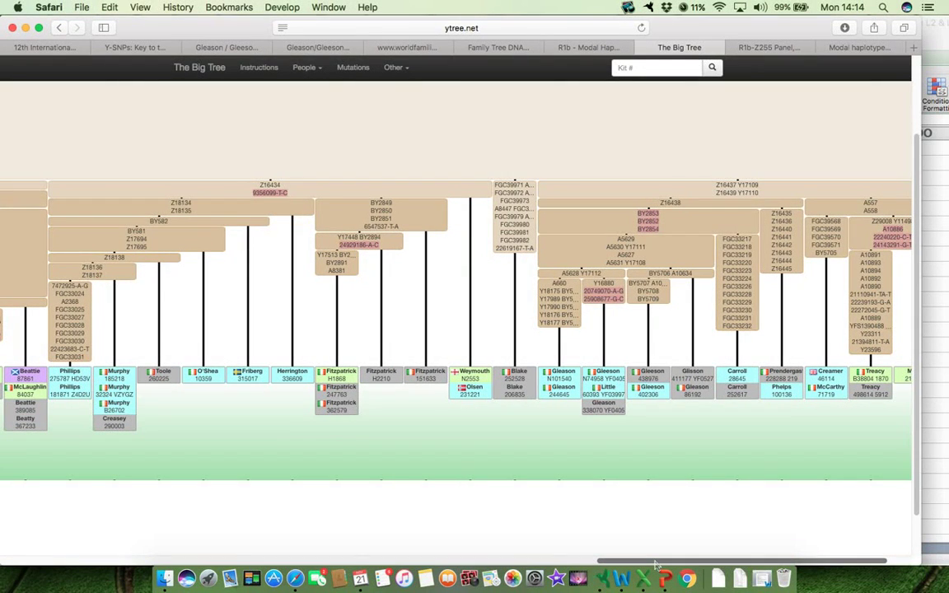